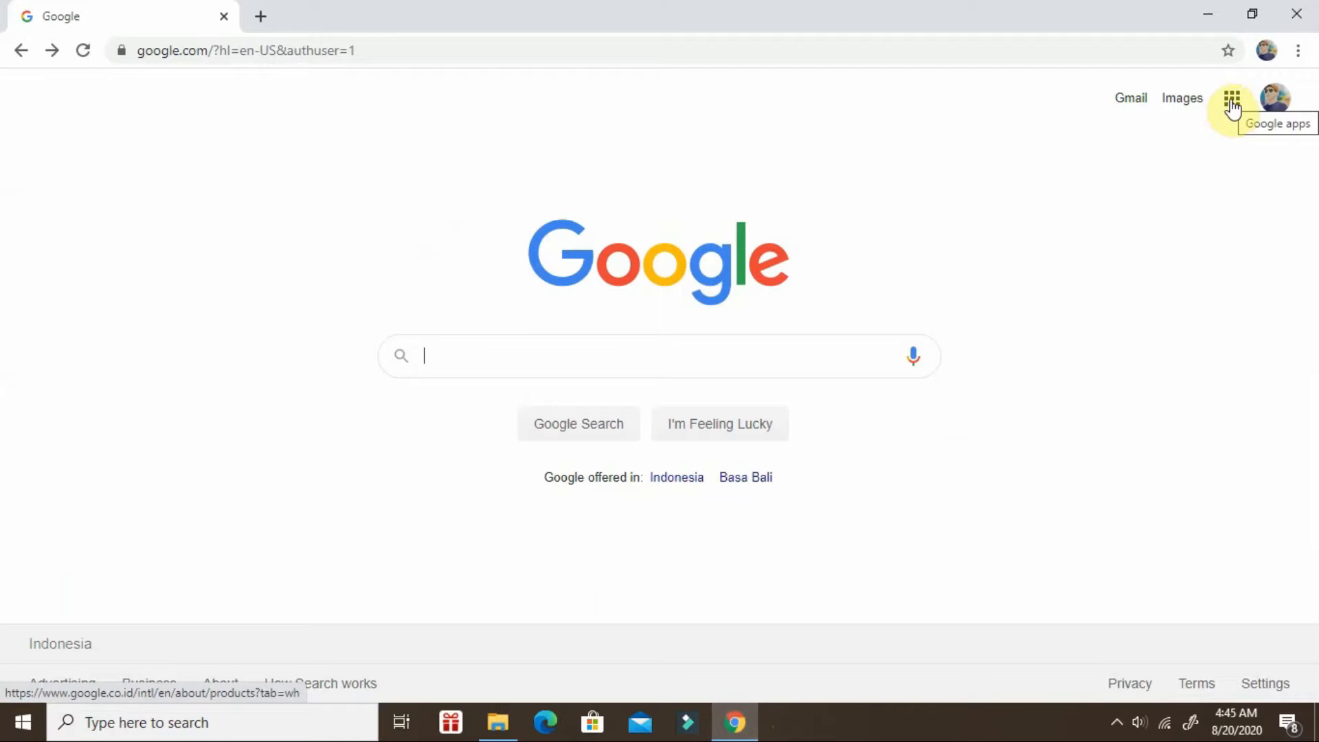
# Open Google Classroom from the Google apps list.
pyautogui.click(1232, 105)
pyautogui.moveTo(1284, 168); pyautogui.dragTo(1258, 368)
pyautogui.click(1134, 370)
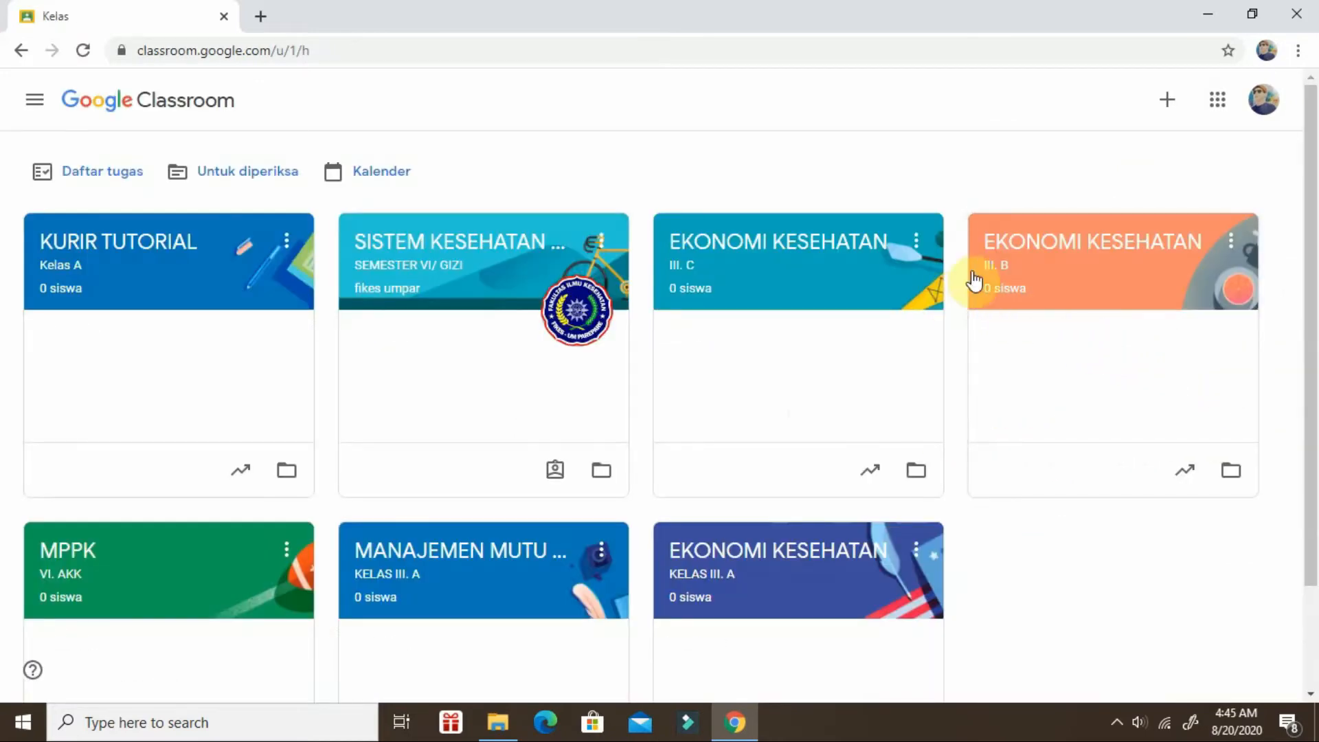
# Start creating a new class and accept the notice about using Classroom at a school with students.
pyautogui.click(1171, 106)
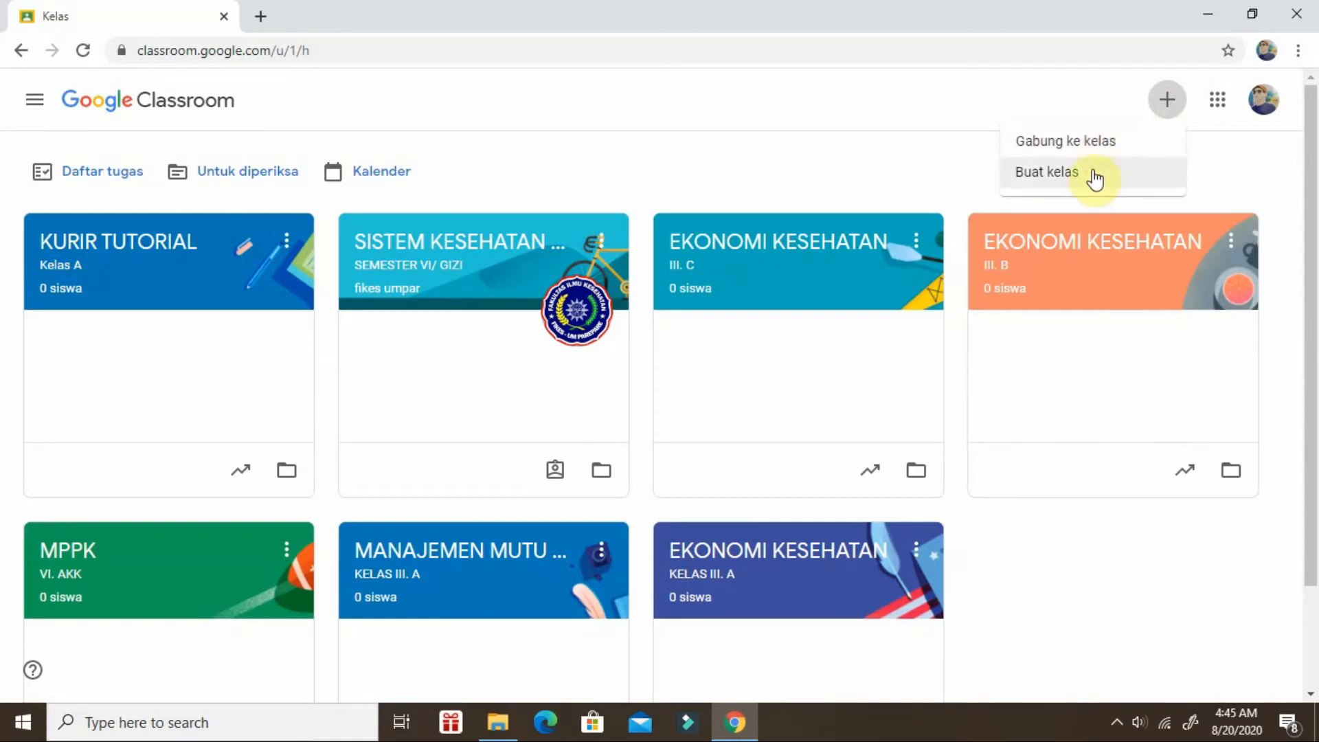
pyautogui.click(1038, 179)
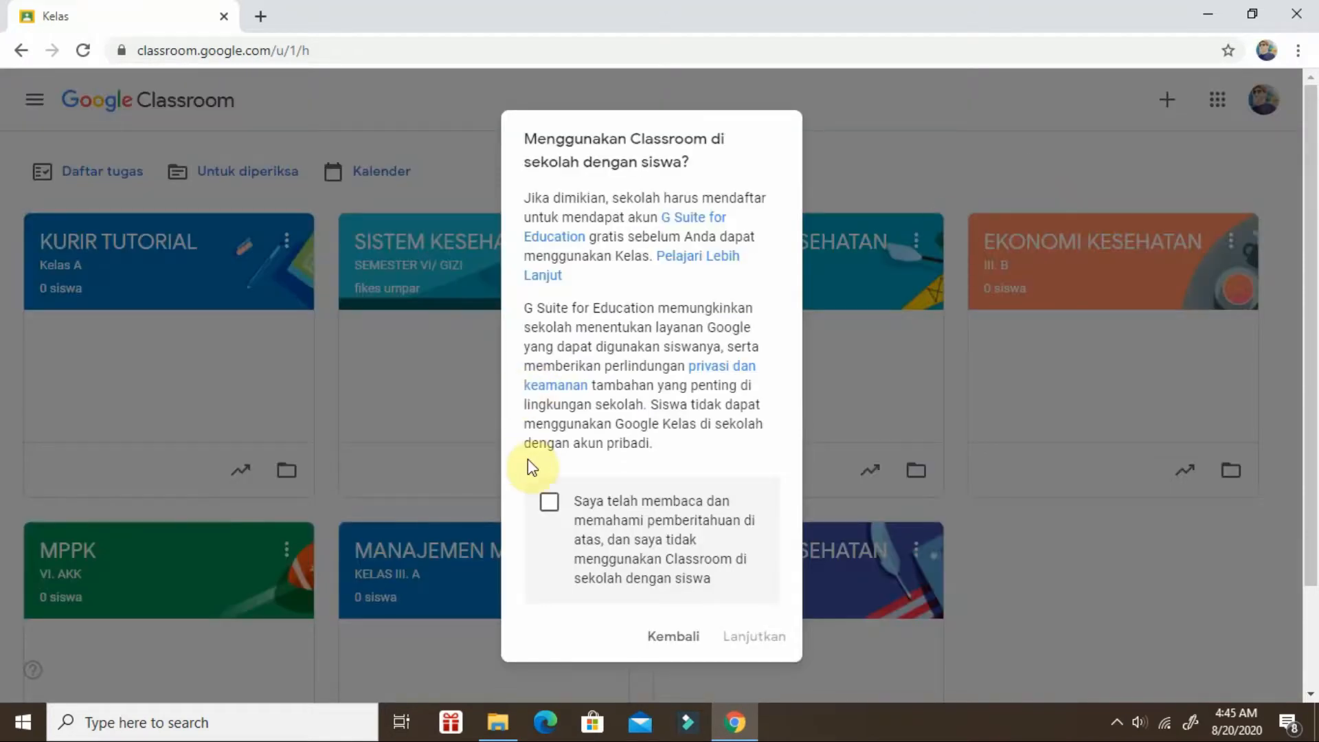
pyautogui.click(549, 502)
pyautogui.click(755, 639)
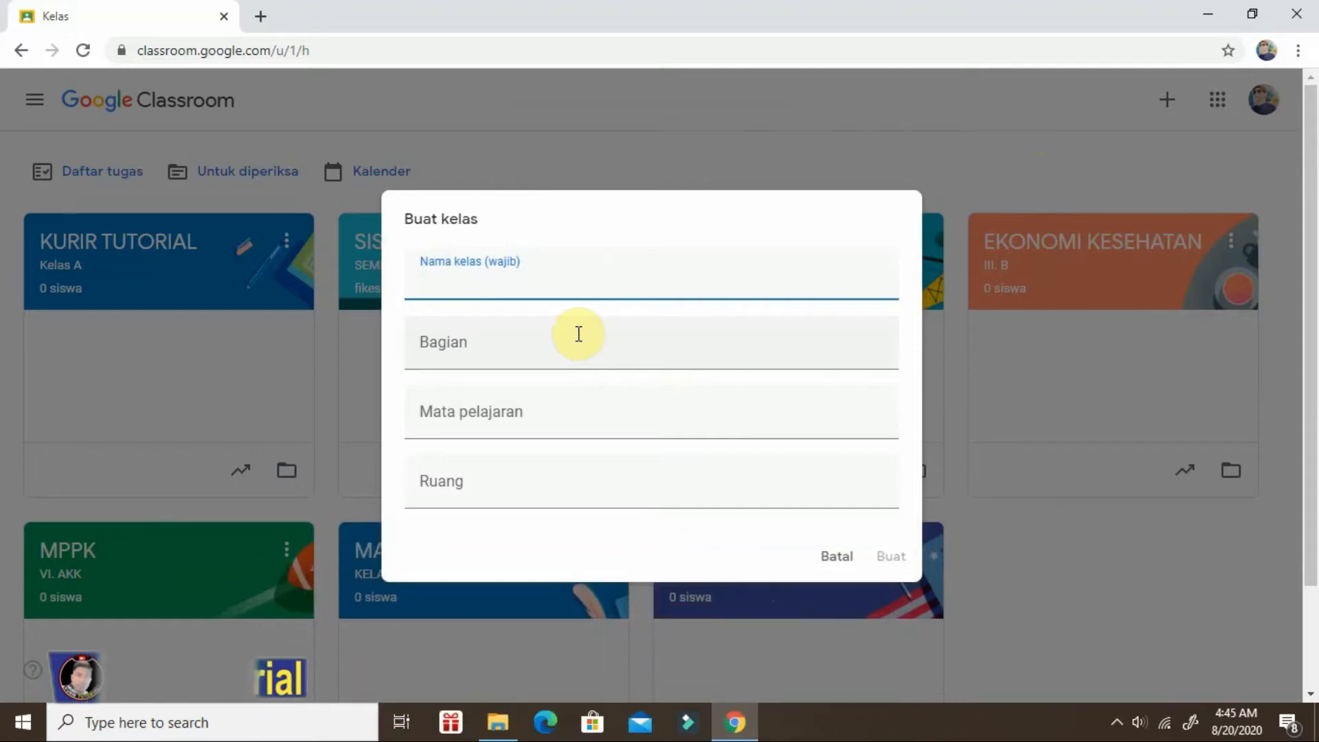
# Create the class with name "Tutorial", section "Kelas A", subject "Classroom" and room "Offline".
pyautogui.write('Tutorial')
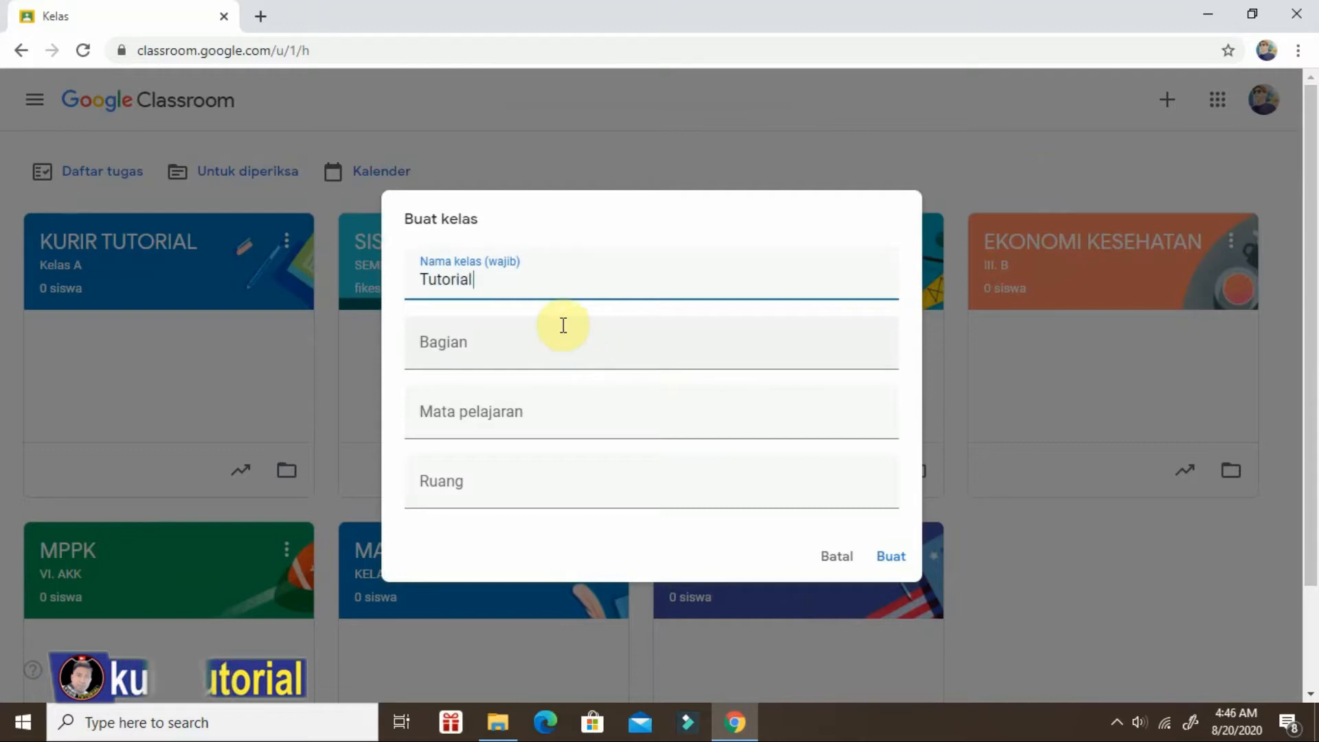
pyautogui.click(479, 340)
pyautogui.write('Kelas A')
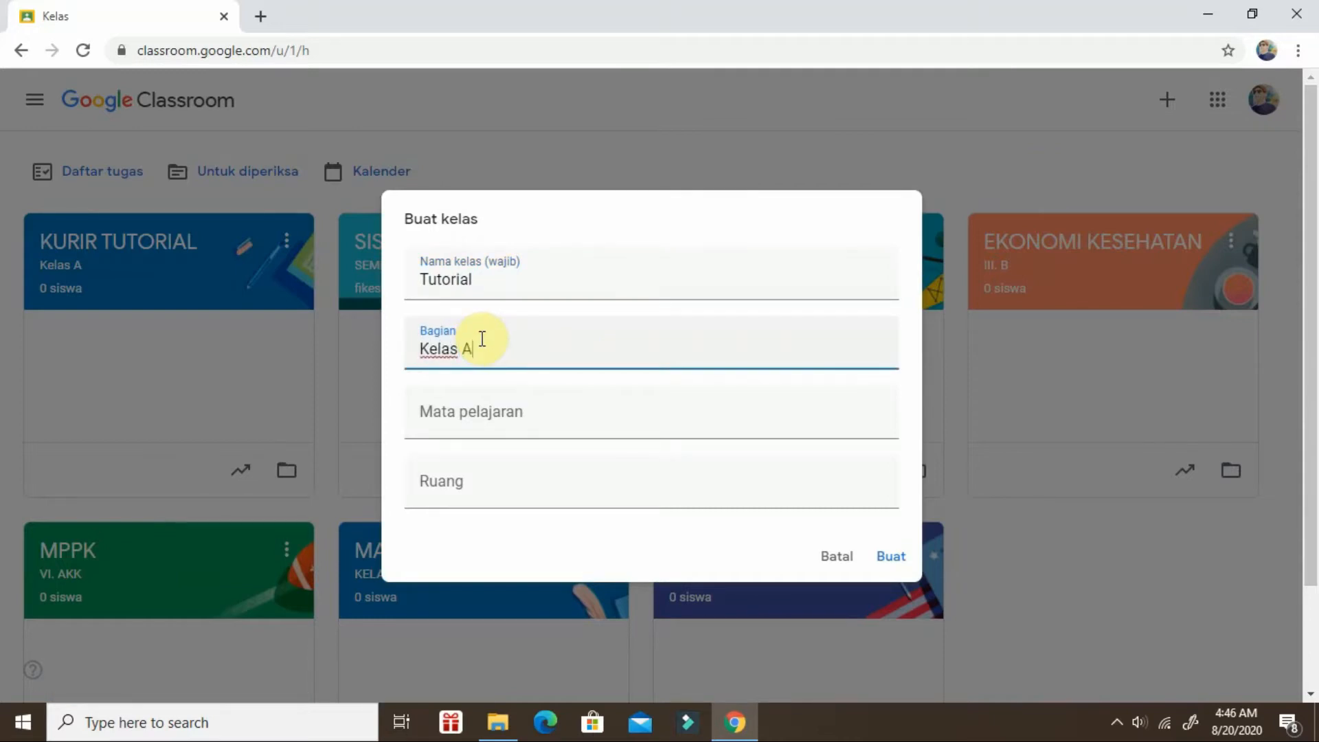
pyautogui.click(434, 412)
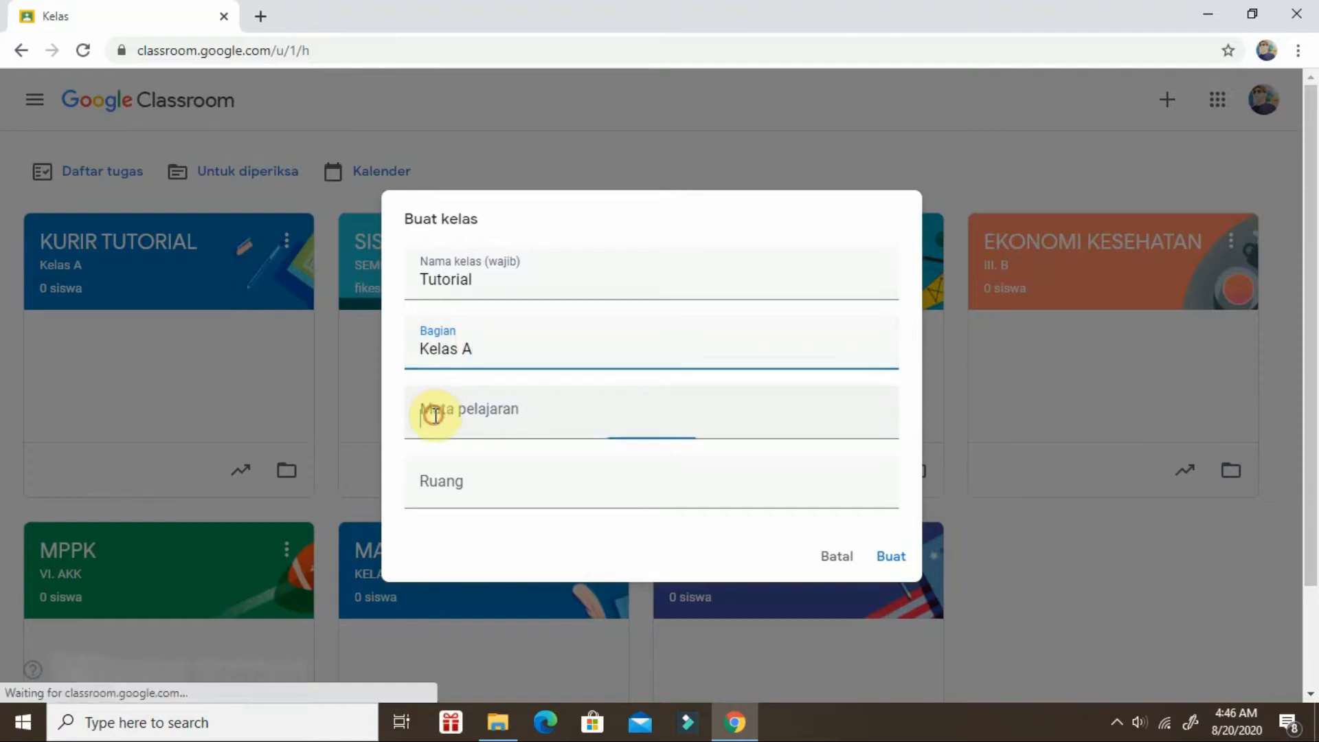
pyautogui.write('Classroom')
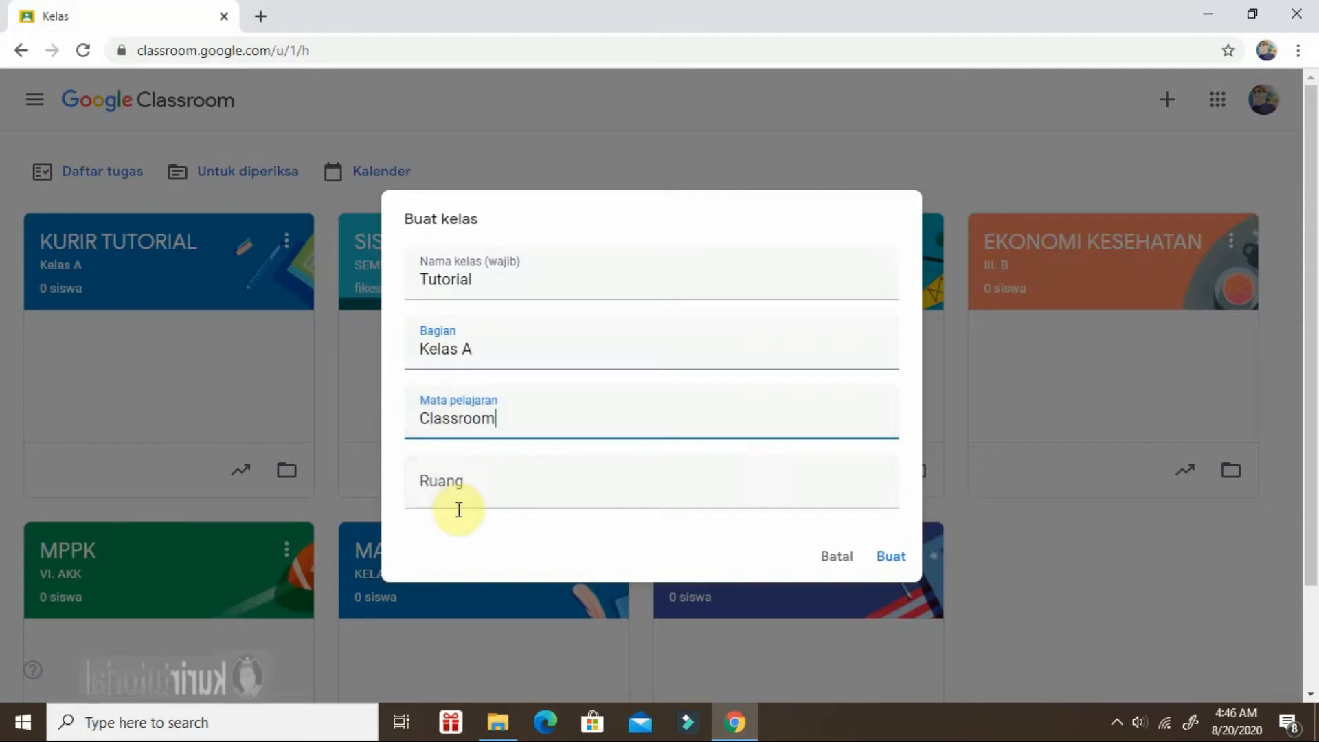
pyautogui.click(438, 474)
pyautogui.write('Offline')
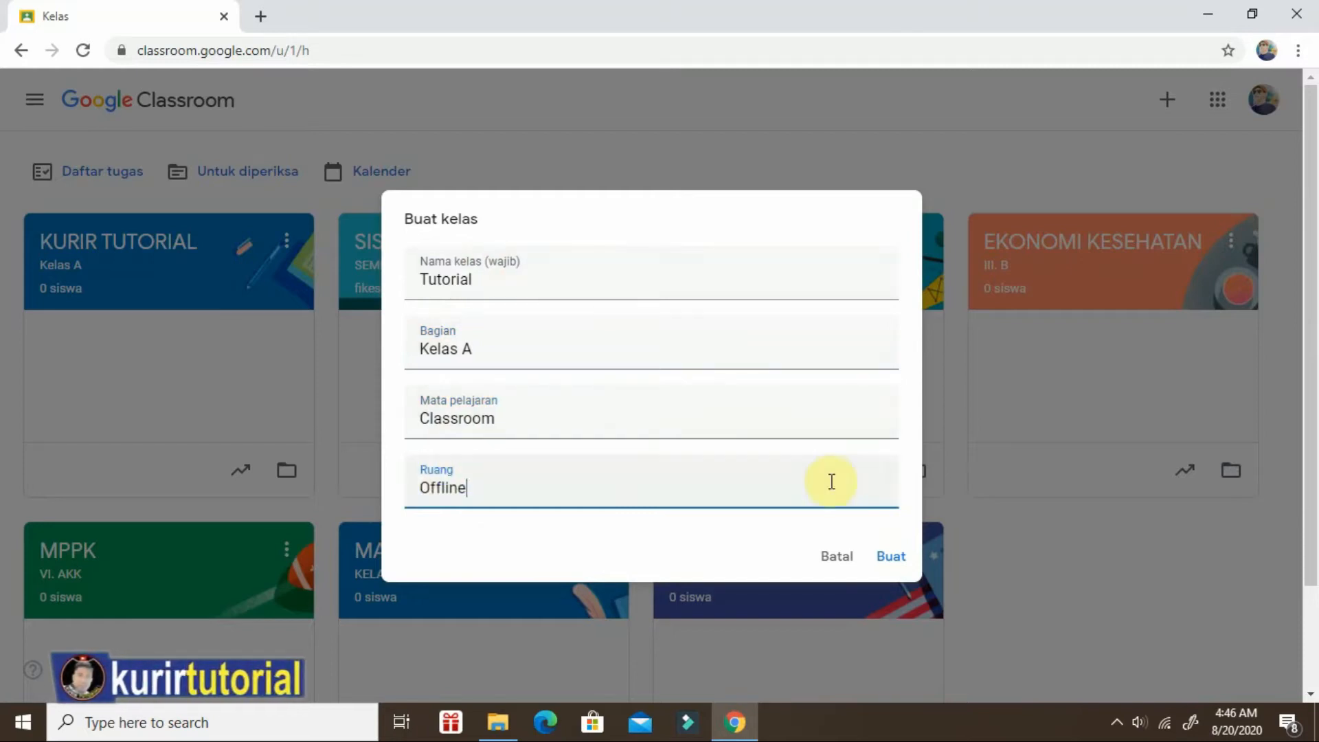
pyautogui.click(892, 558)
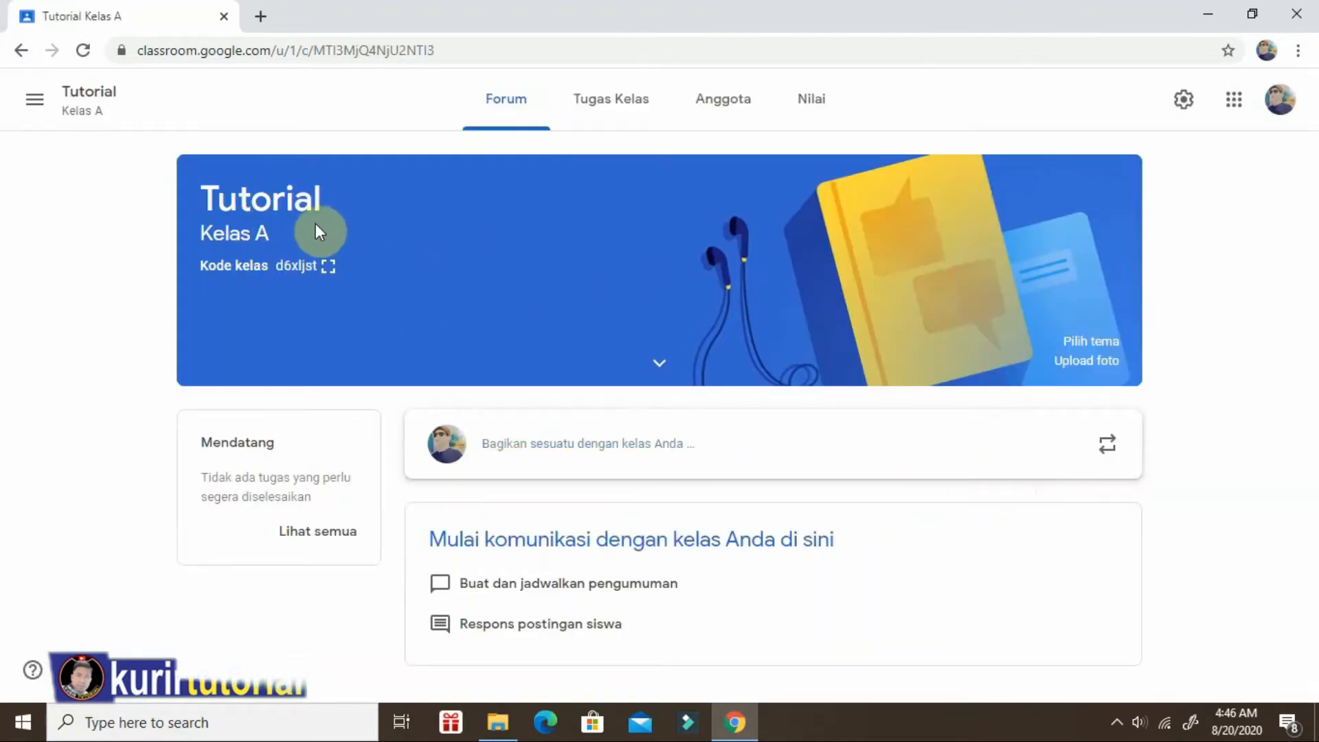
# View the new class's code enlarged, and close the view.
pyautogui.click(328, 266)
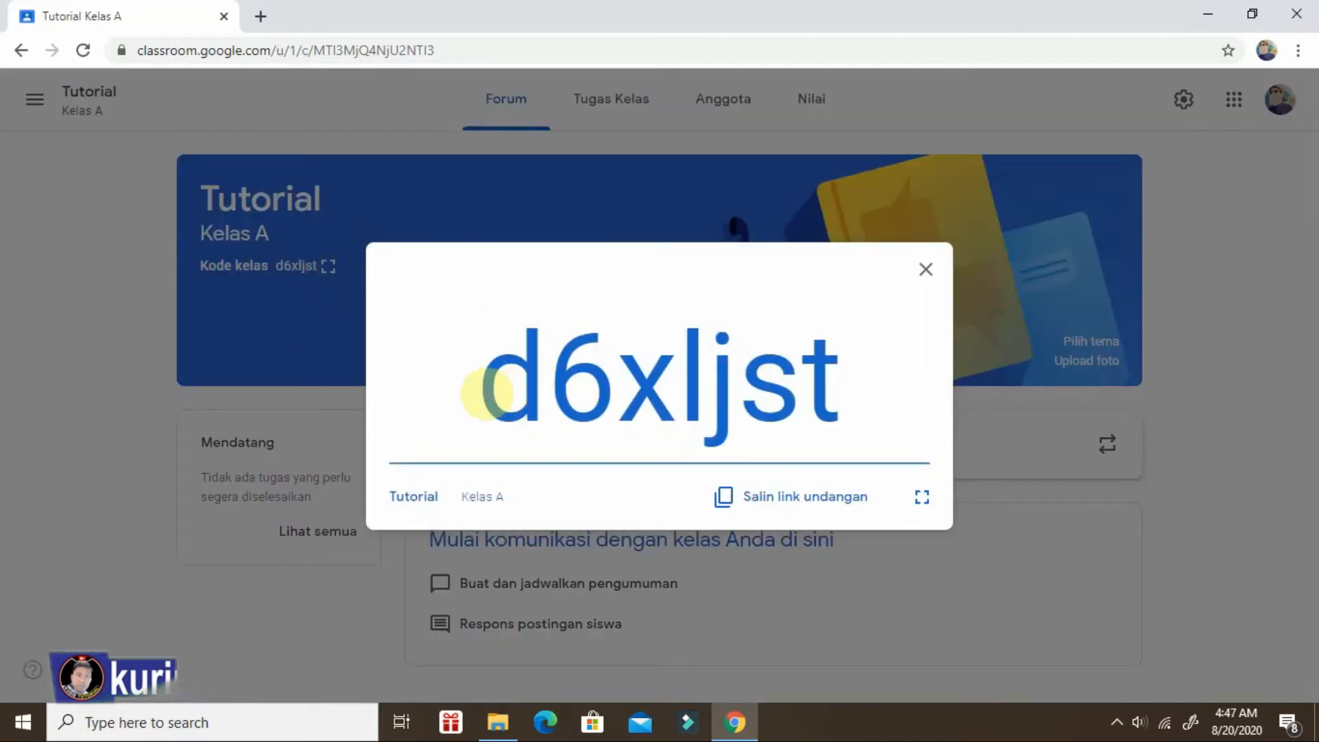
pyautogui.press('Escape')
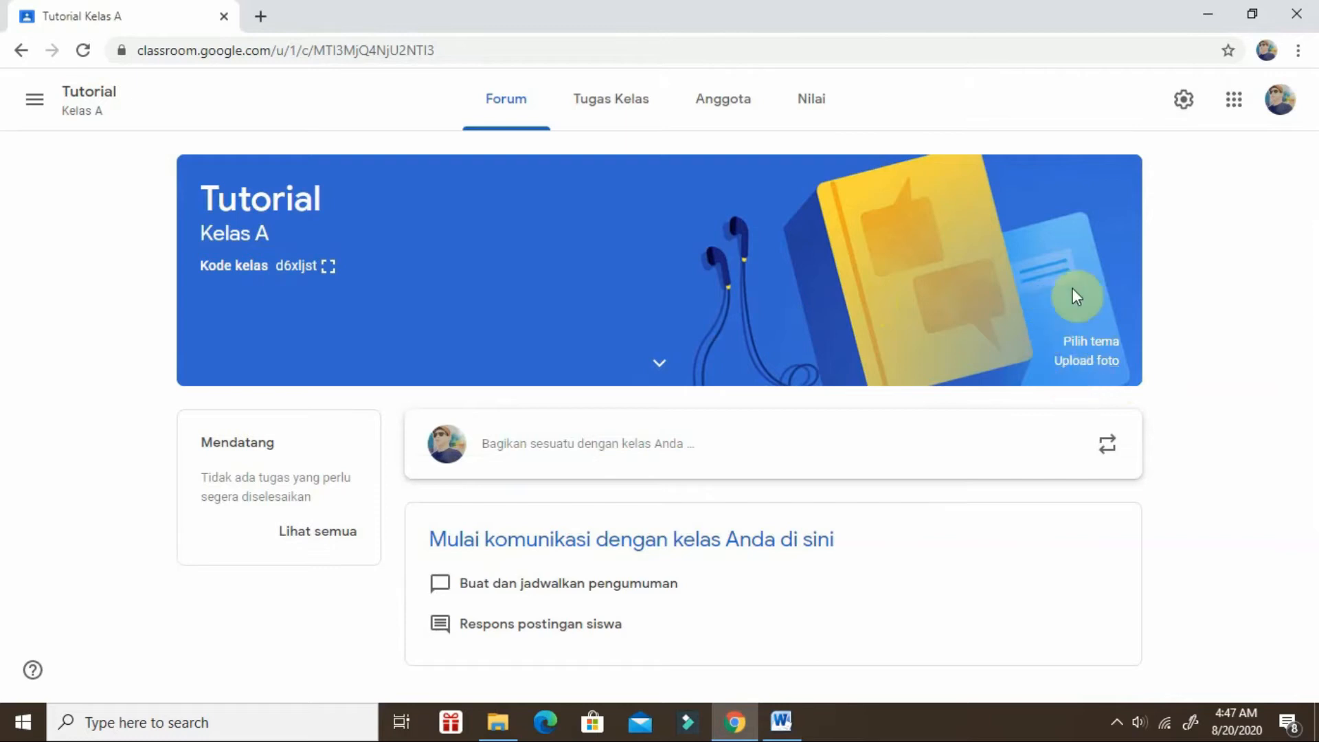
# Change the class theme to the General gallery image with the tablet, phone and laptop.
pyautogui.click(1096, 344)
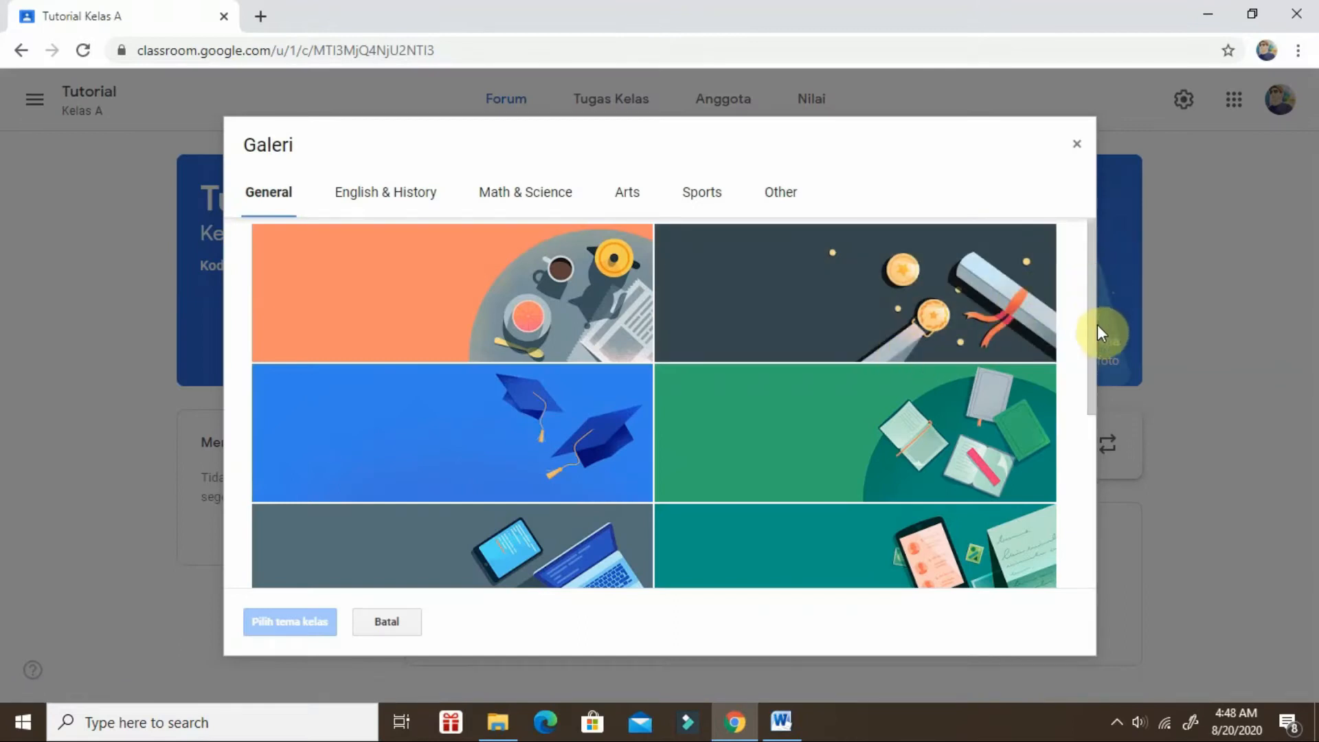
pyautogui.scroll(-3, 1092, 446)
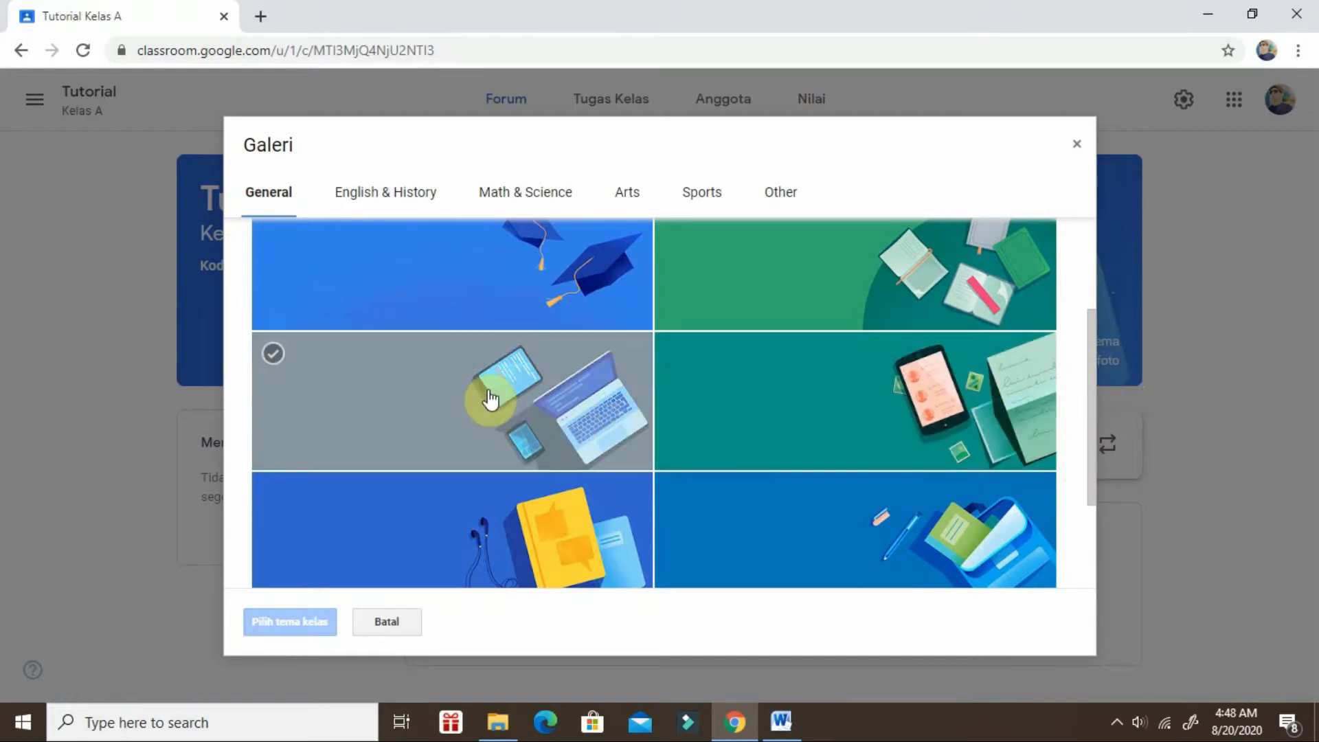
pyautogui.click(491, 398)
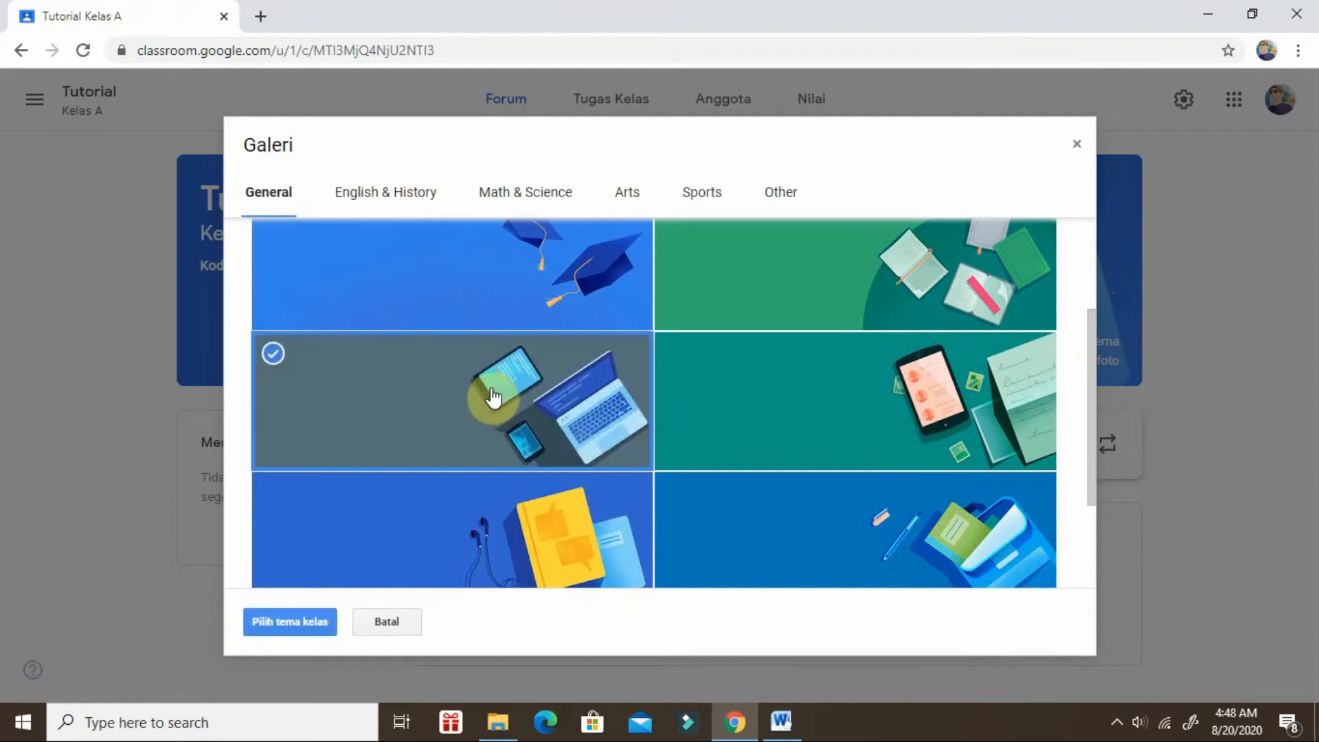
pyautogui.click(290, 622)
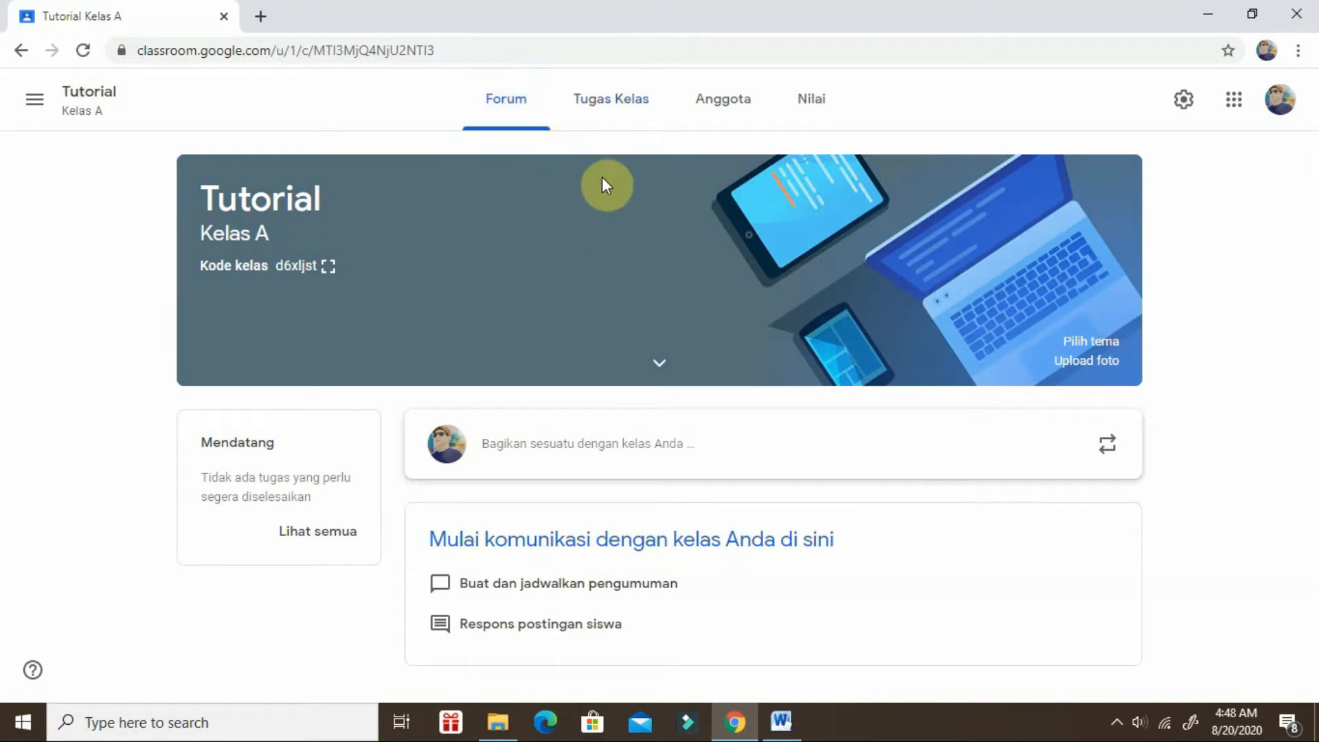
# Create a new assignment (Tugas) in the class's classwork and title it "Classroom Offline".
pyautogui.click(595, 103)
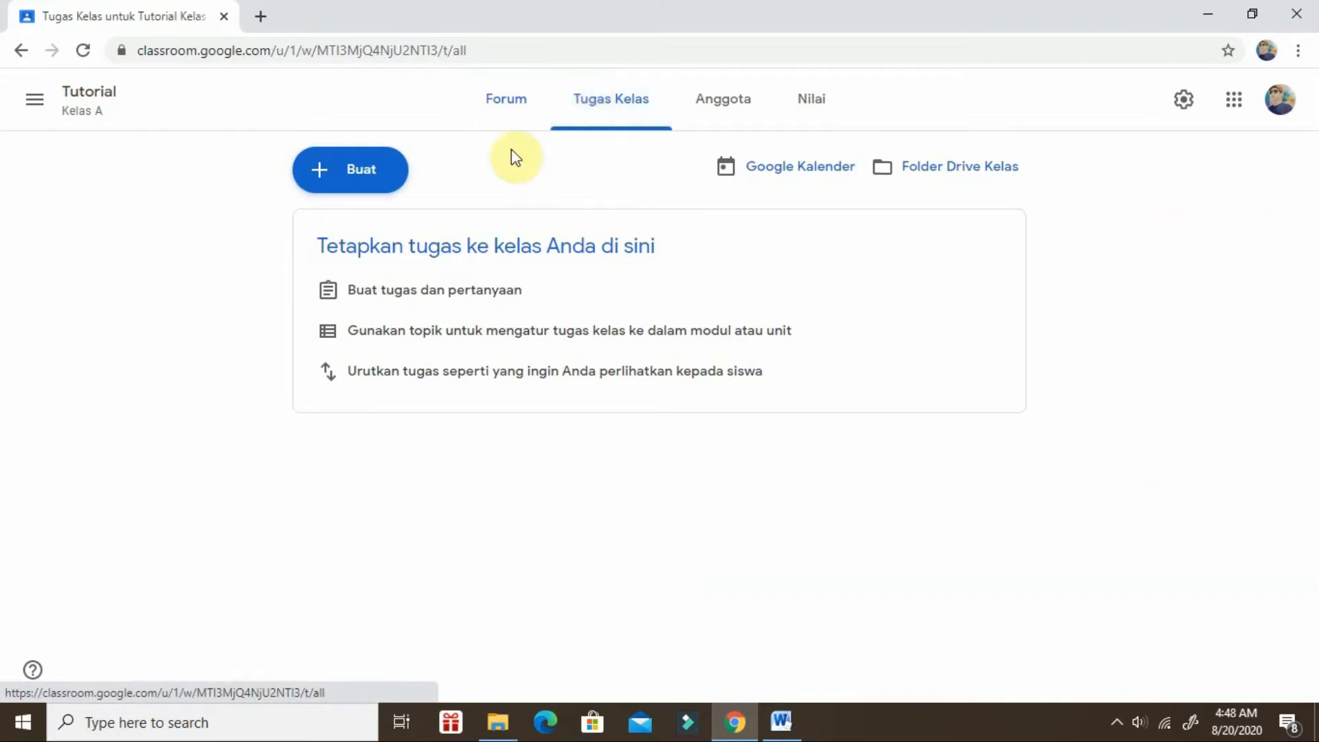
pyautogui.click(360, 176)
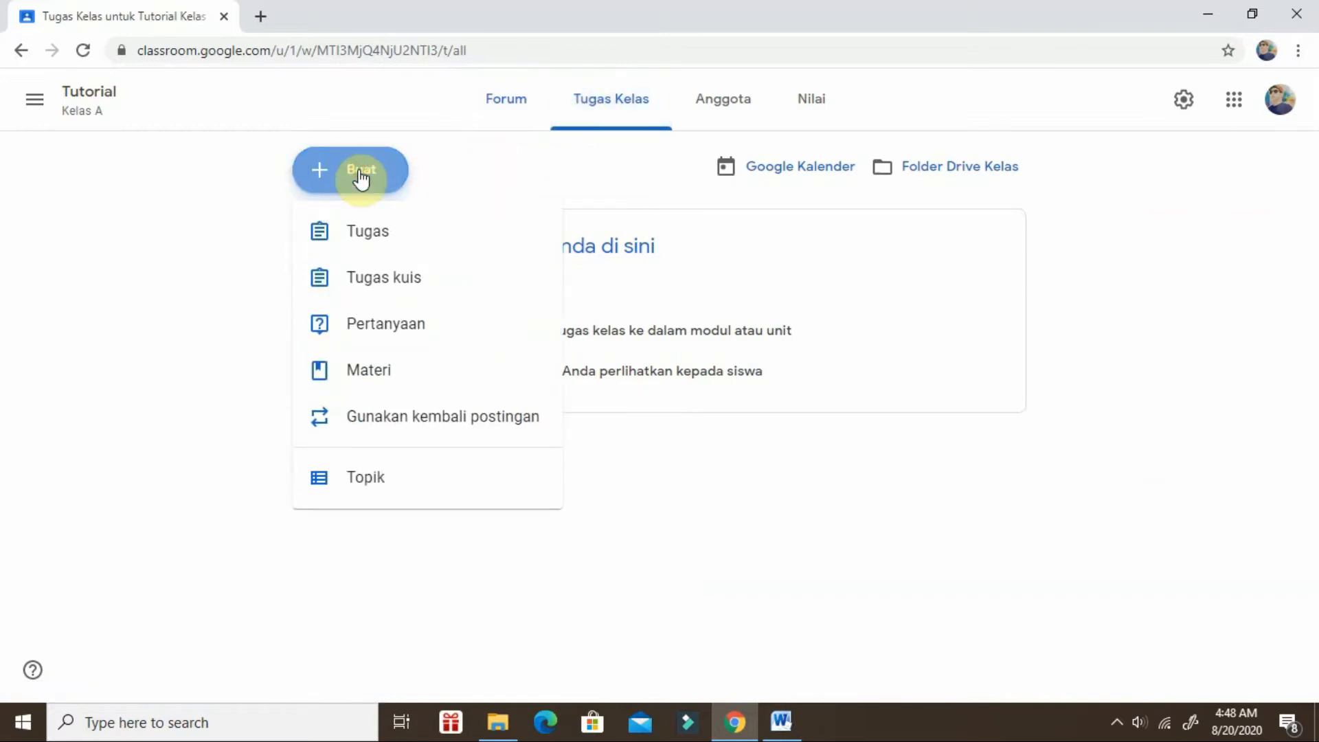
pyautogui.click(370, 232)
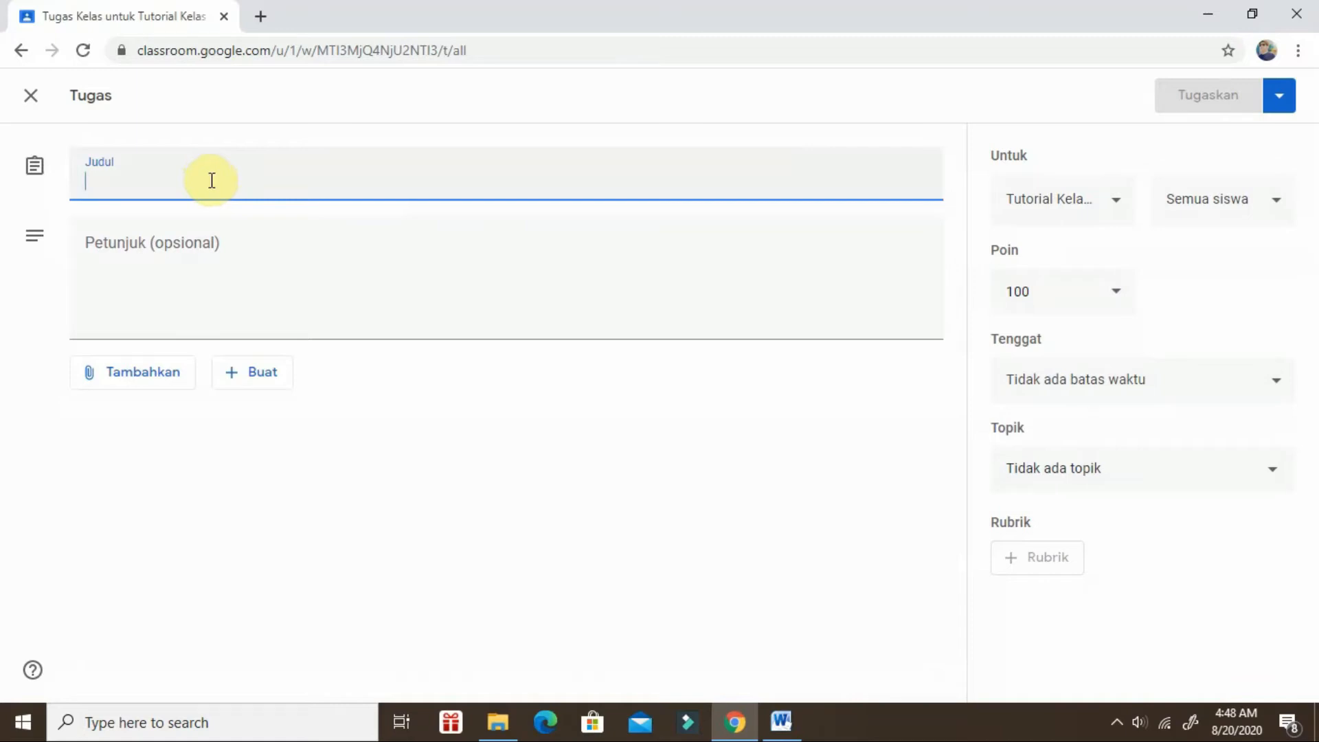
pyautogui.write('Classroom Offline')
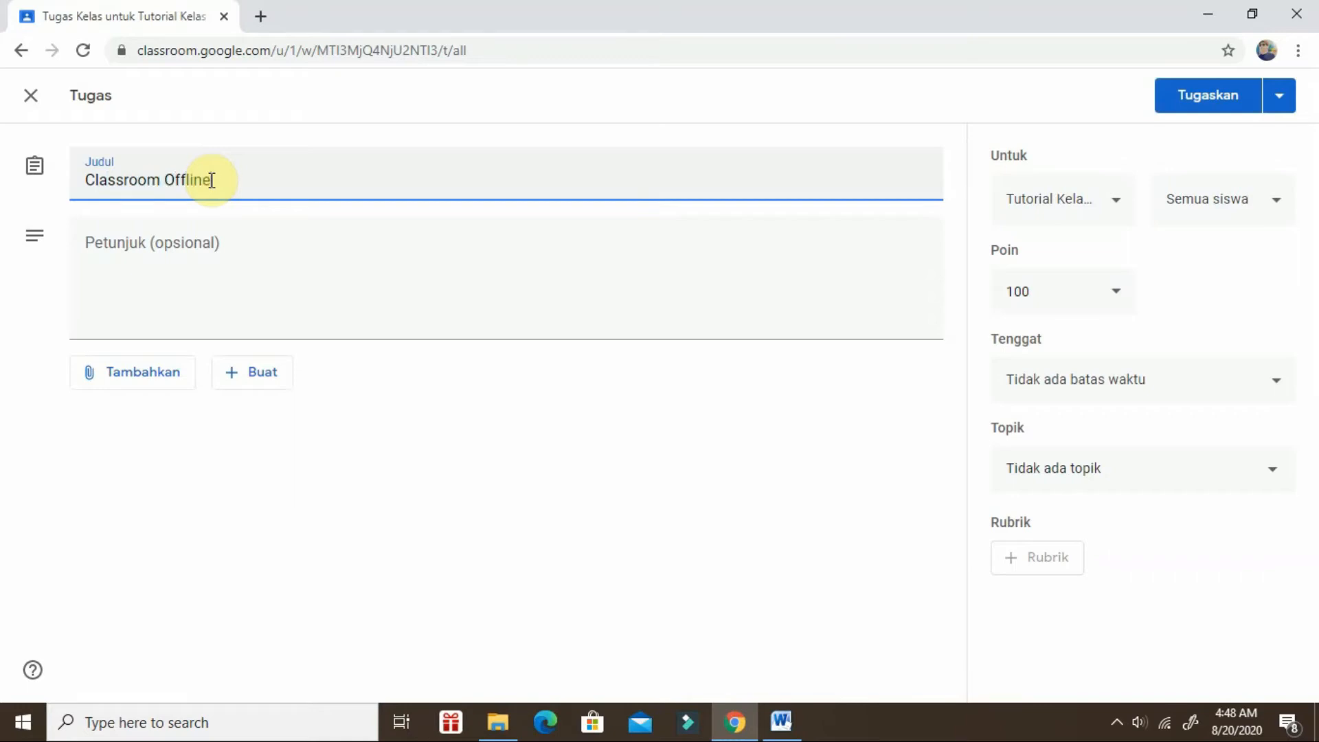
# Enter "Materi Classroom Offline" and "Tugas Classroom Offline" as two separate lines of the assignment instructions.
pyautogui.click(177, 239)
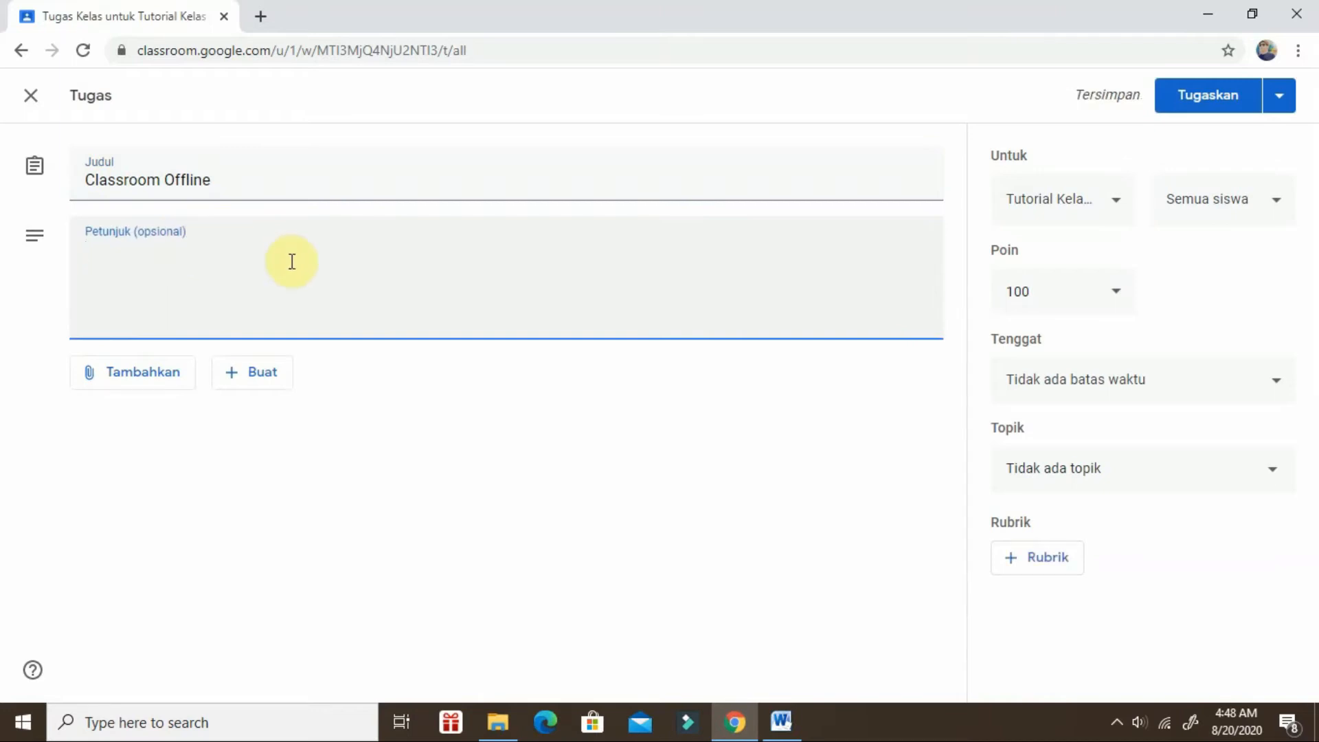
pyautogui.write('Mate')
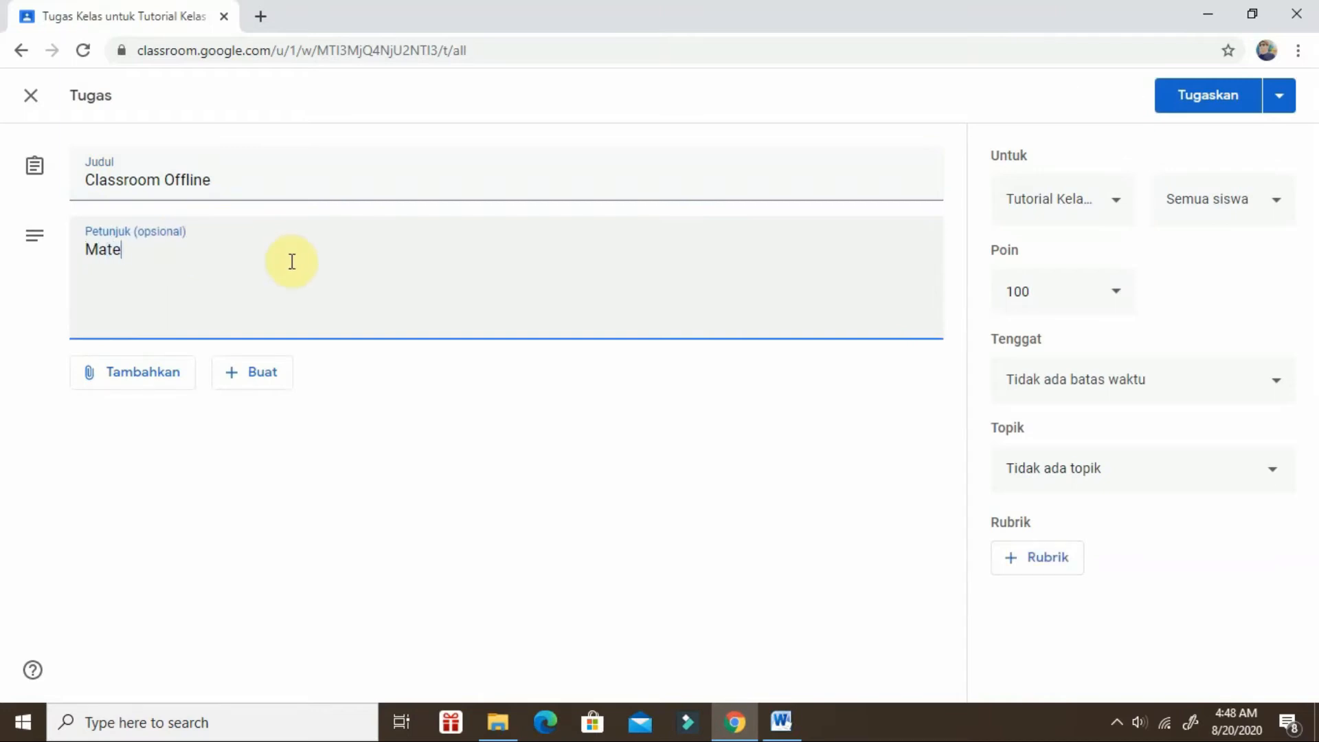
pyautogui.write('ri Tugas Classroom Offline')
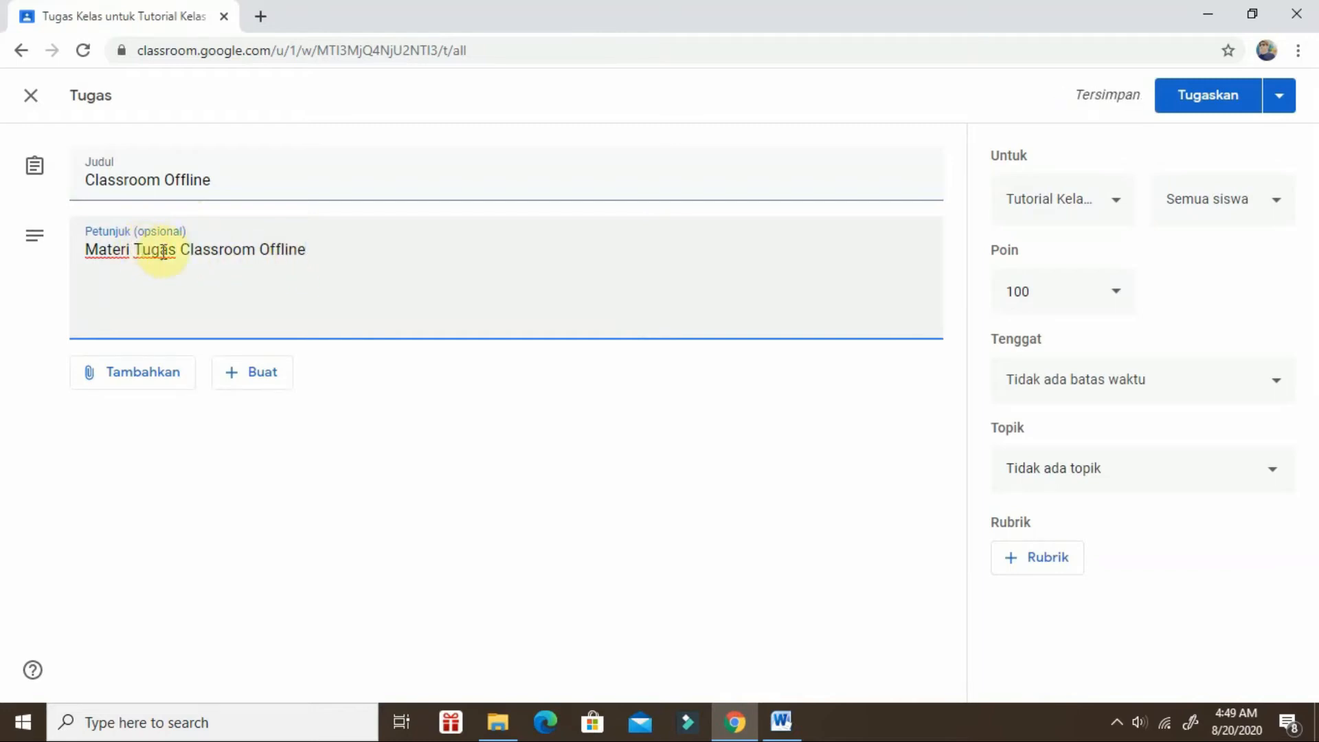
pyautogui.doubleClick(166, 250)
pyautogui.press('BackSpace')
pyautogui.click(282, 253)
pyautogui.press('Return')
pyautogui.write('Tugas ')
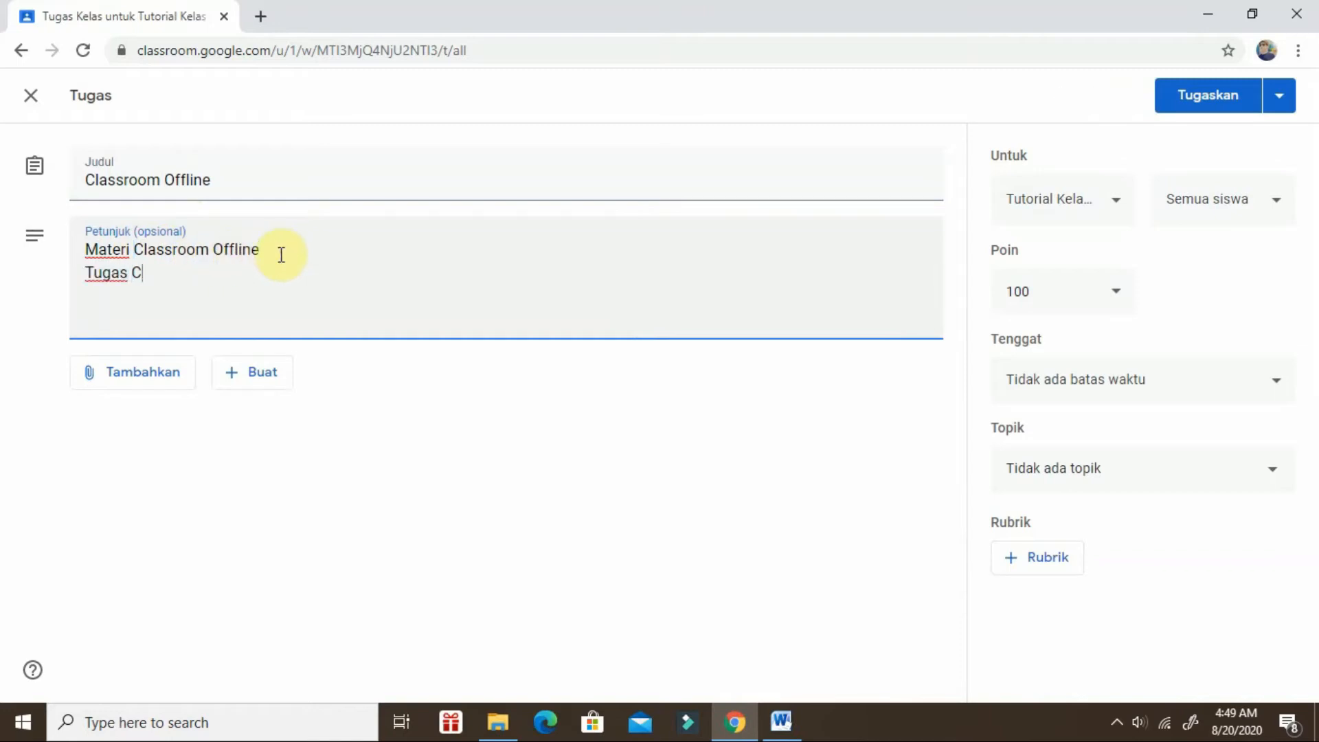
pyautogui.write('Classroom ')
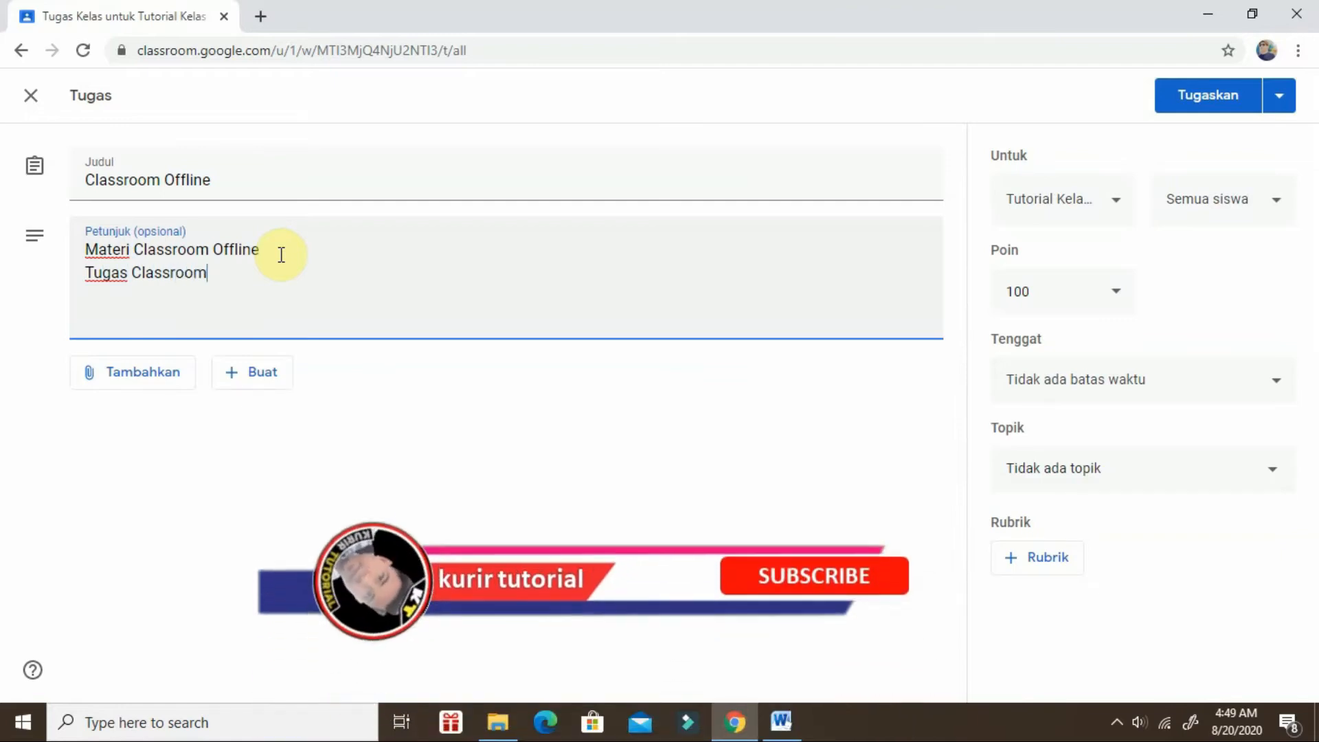
pyautogui.write('Offline')
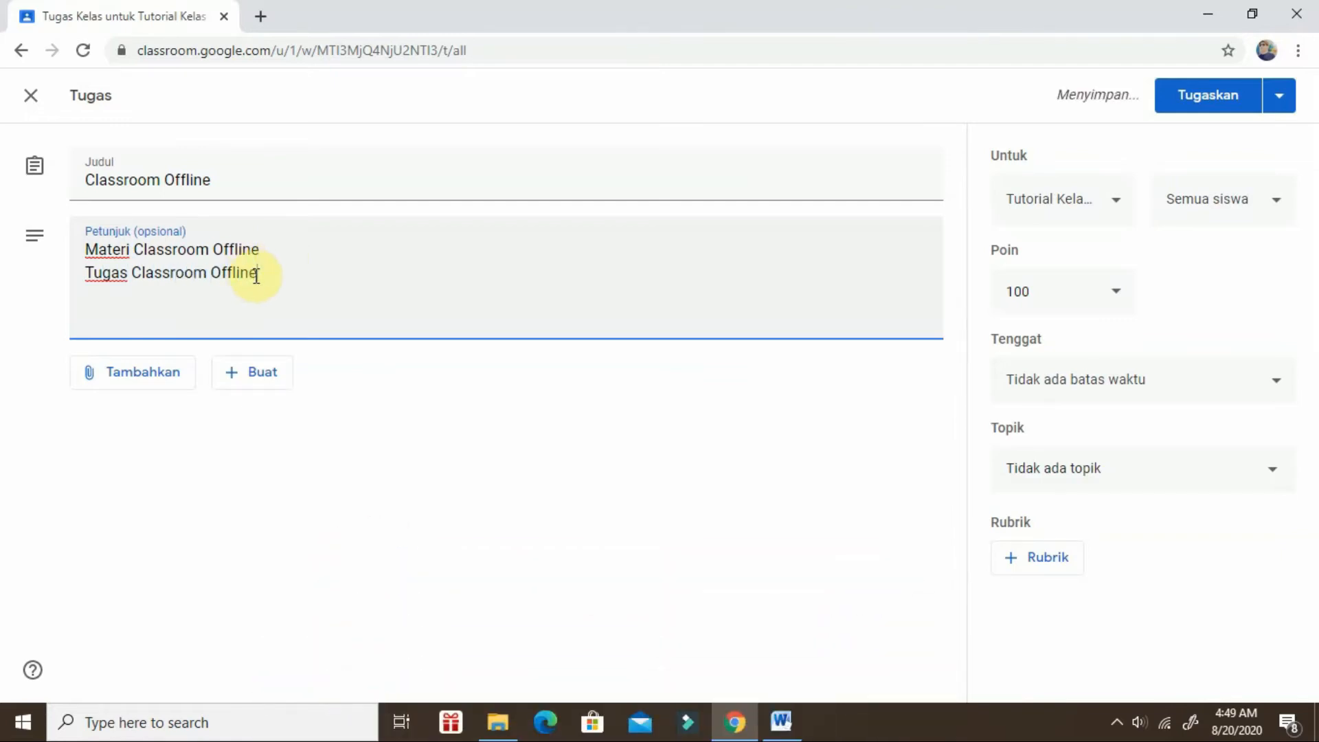
# Add a third instruction line reading "Tugas (Pelajari Materi dan Tulis Kesimpulan minimal 1 Halaman kemudian upload di classroom)".
pyautogui.press('Return')
pyautogui.write('Tugas')
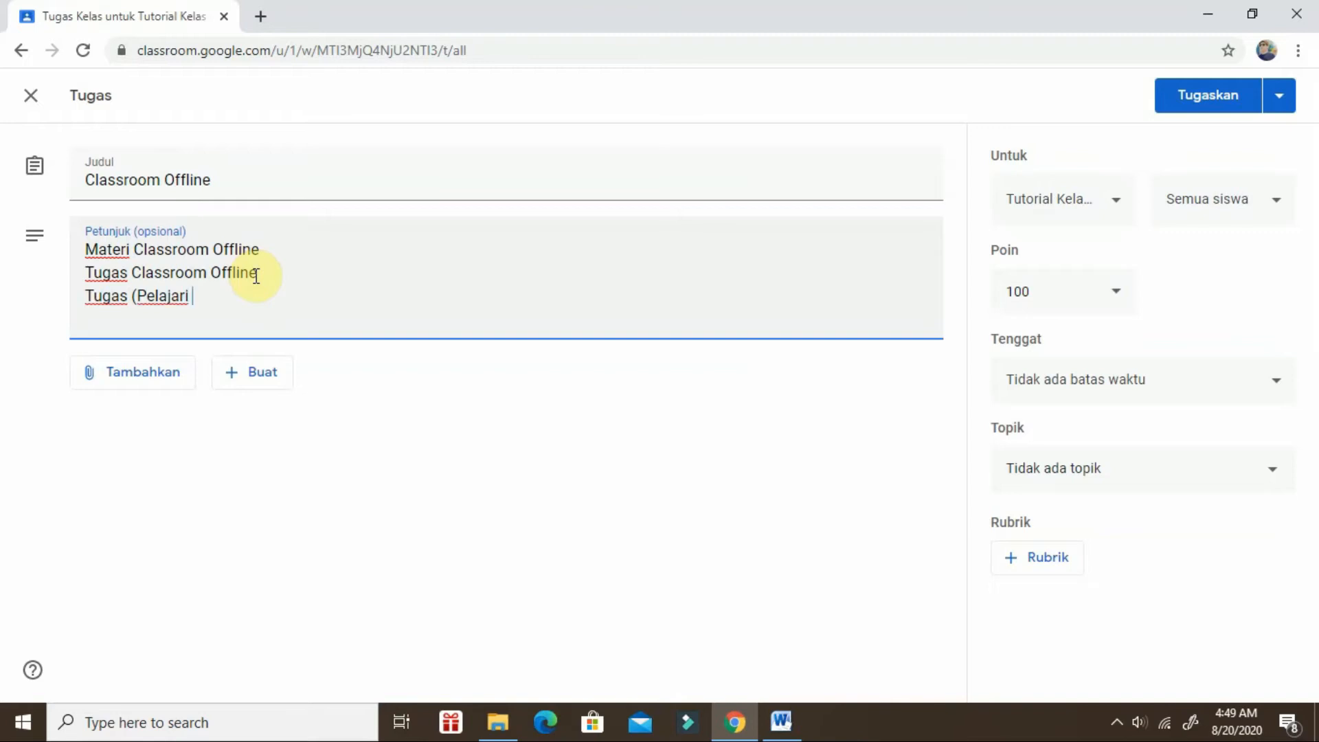
pyautogui.write('(Pelajari Materi')
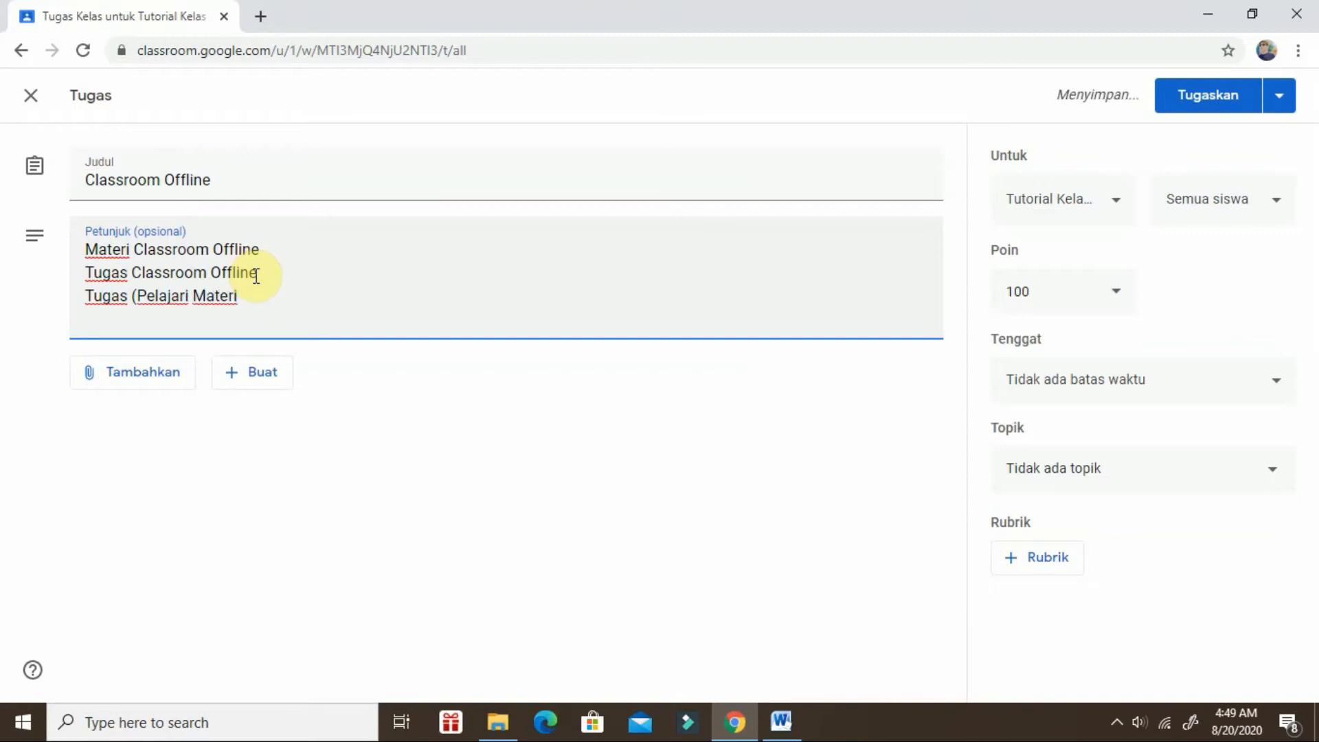
pyautogui.write(' dan Tulis Kesimpulan')
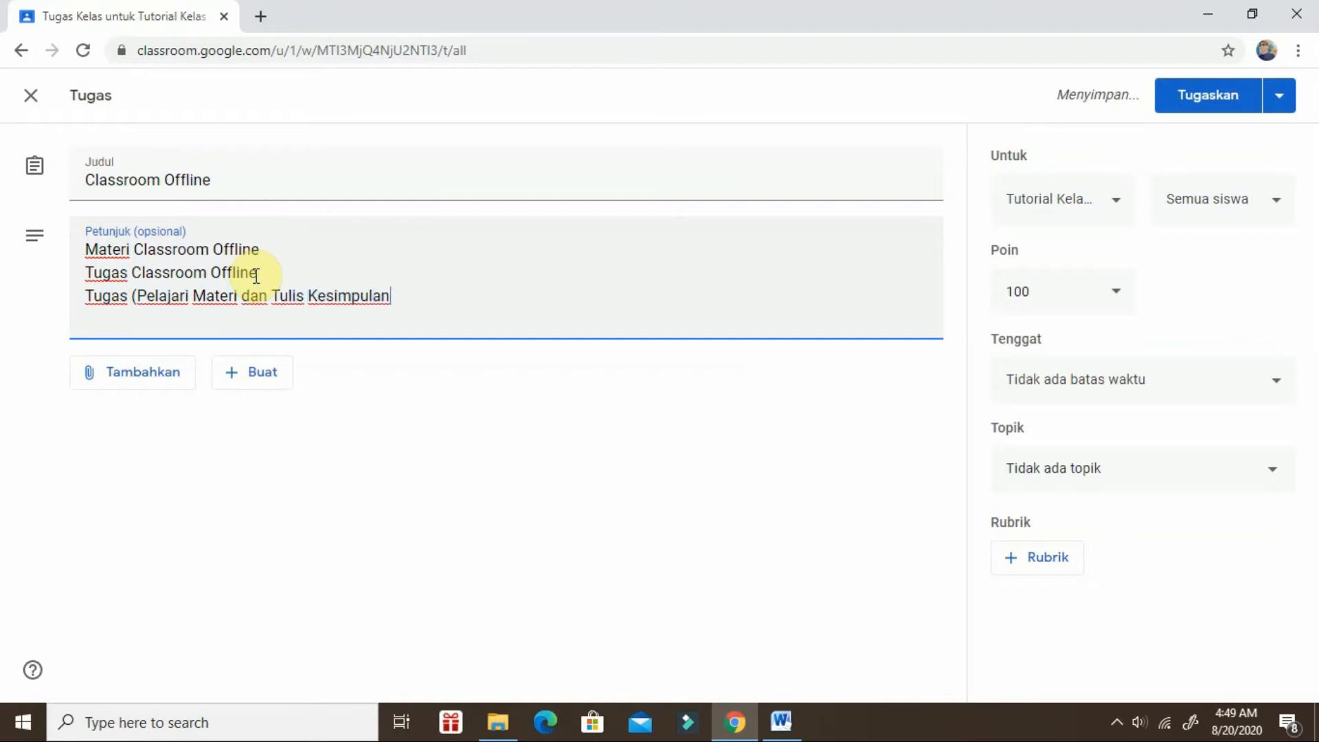
pyautogui.write('minimal')
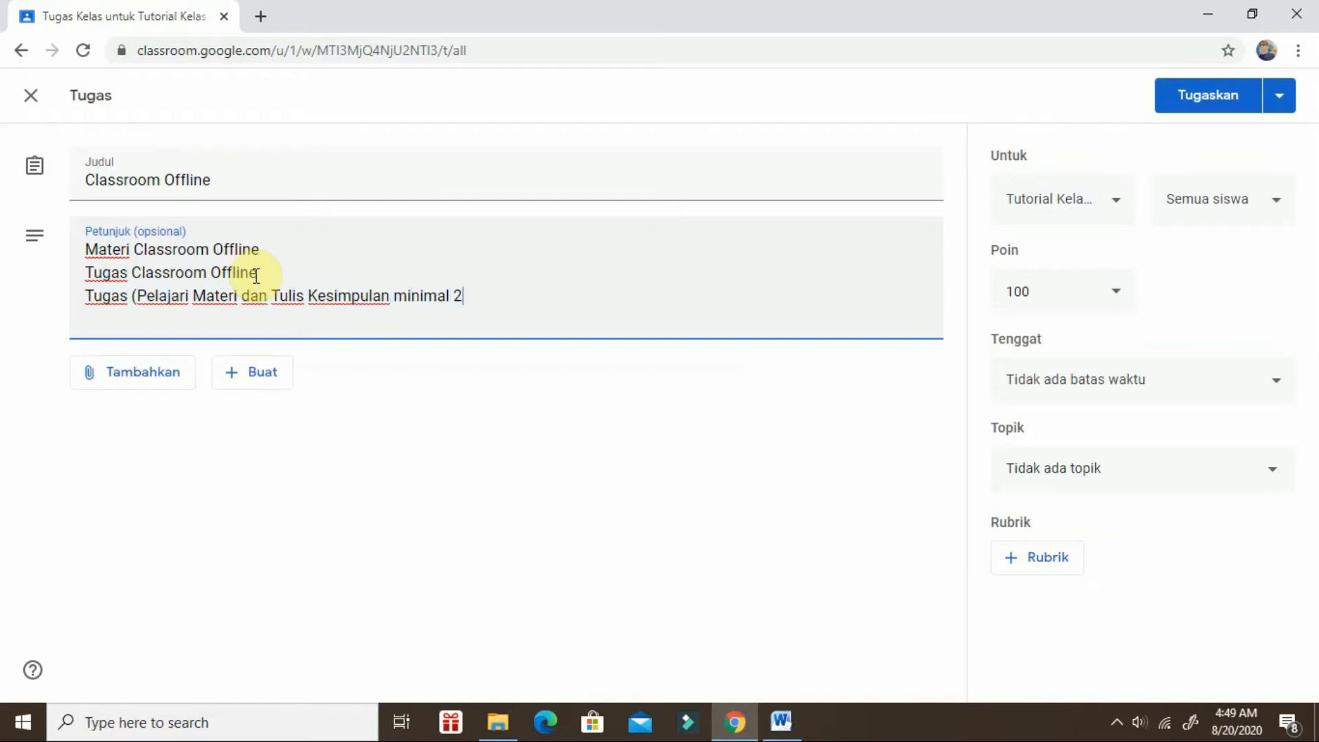
pyautogui.write(' 1 Halaman kemudian upload di classroom')
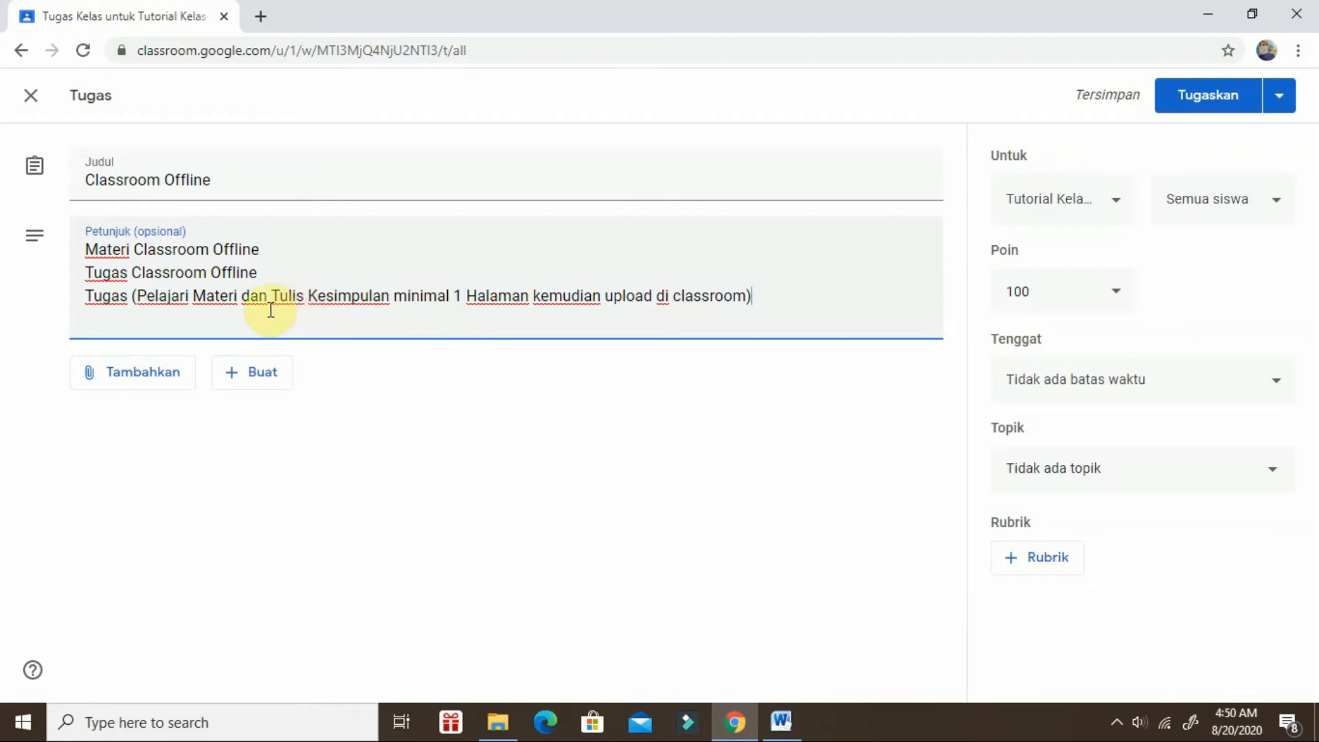
# Upload the PDF "MATERI Classroom" from the VIDEO 25 folder within KURIR TUTORIAL and attach it to the assignment.
pyautogui.click(128, 375)
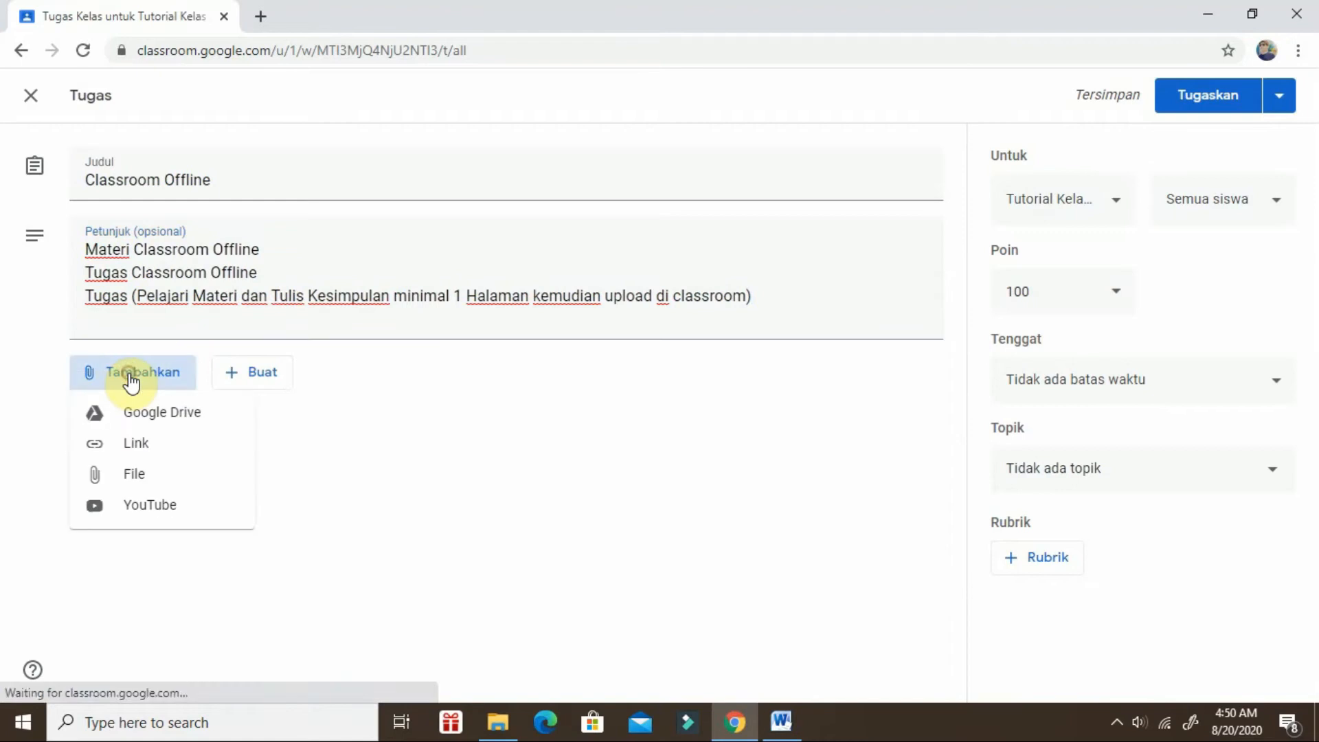
pyautogui.click(128, 474)
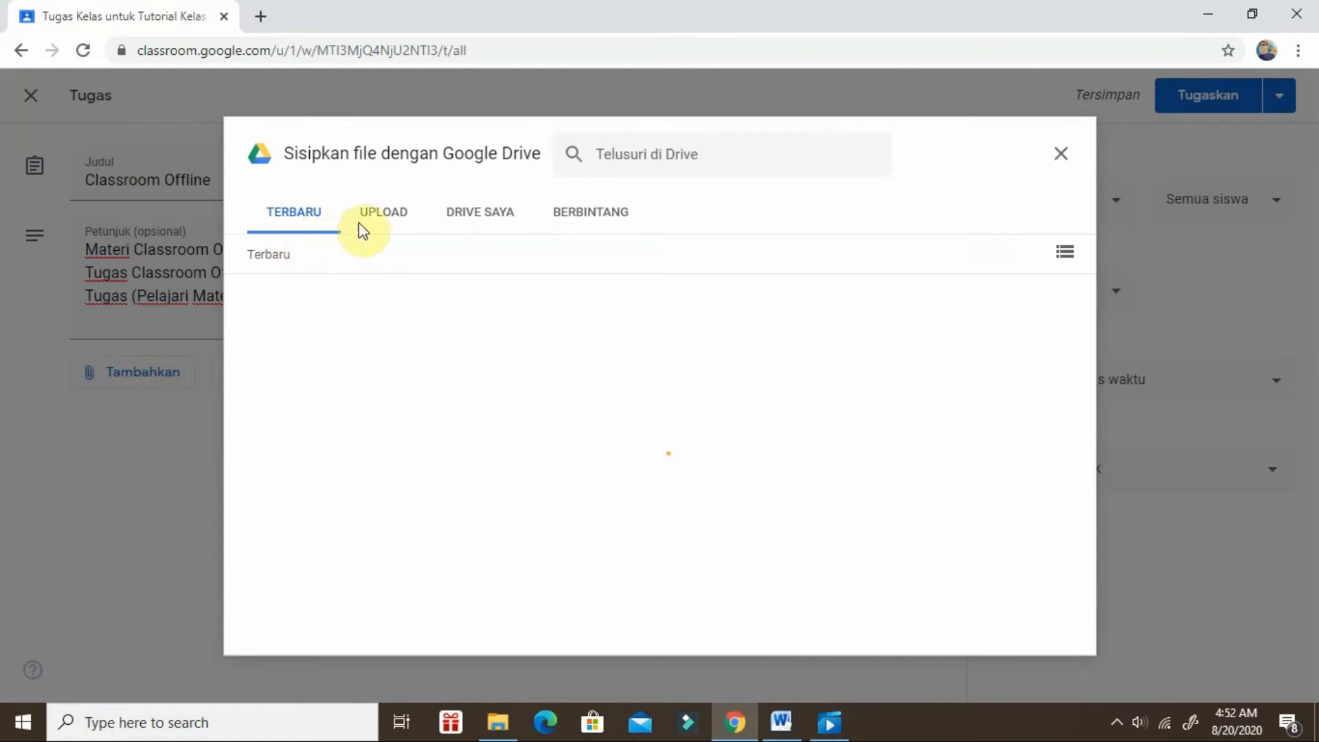
pyautogui.click(386, 213)
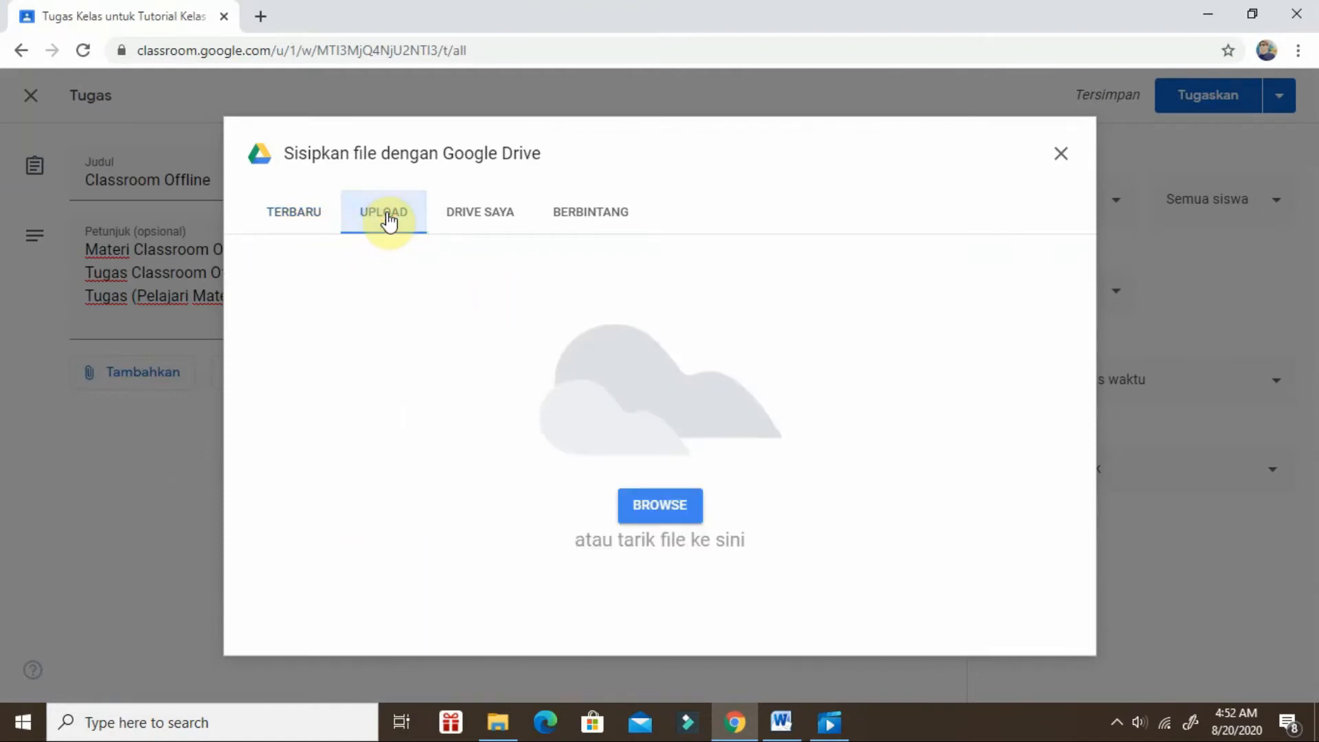
pyautogui.click(676, 519)
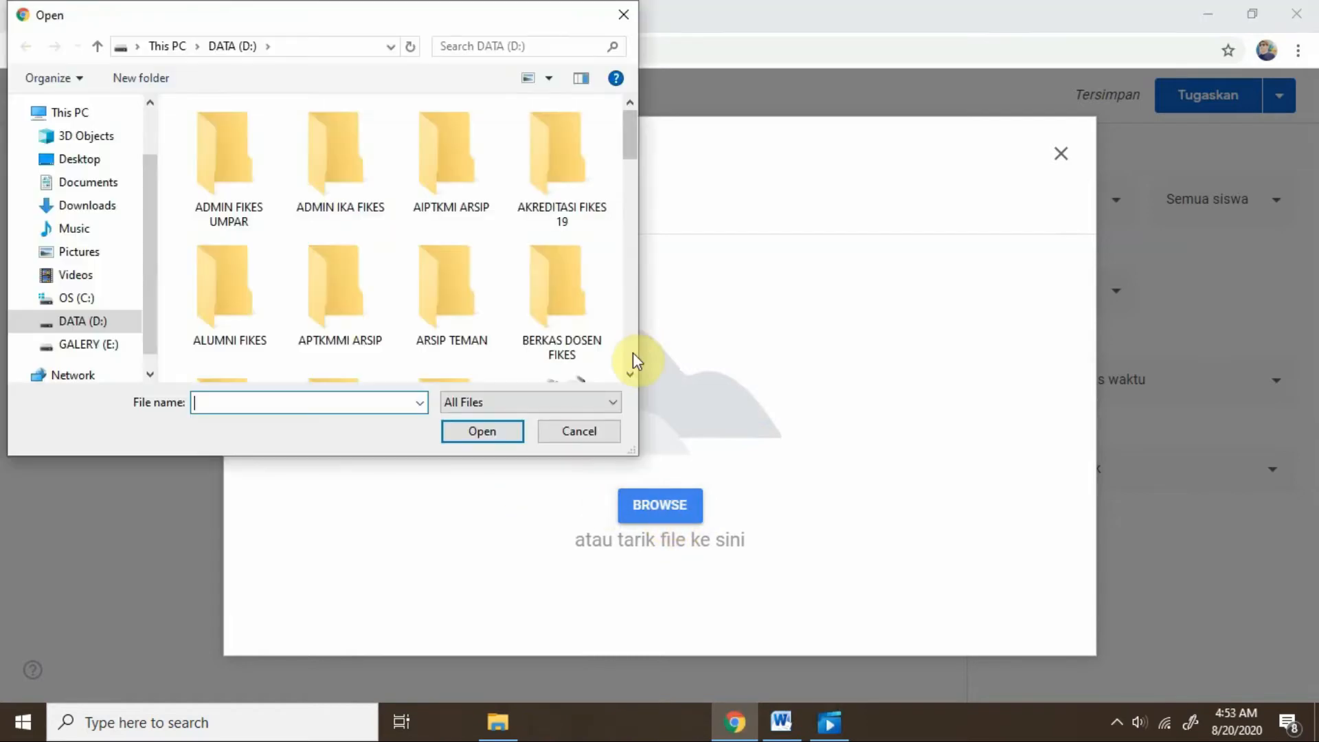
pyautogui.moveTo(629, 136); pyautogui.dragTo(630, 308)
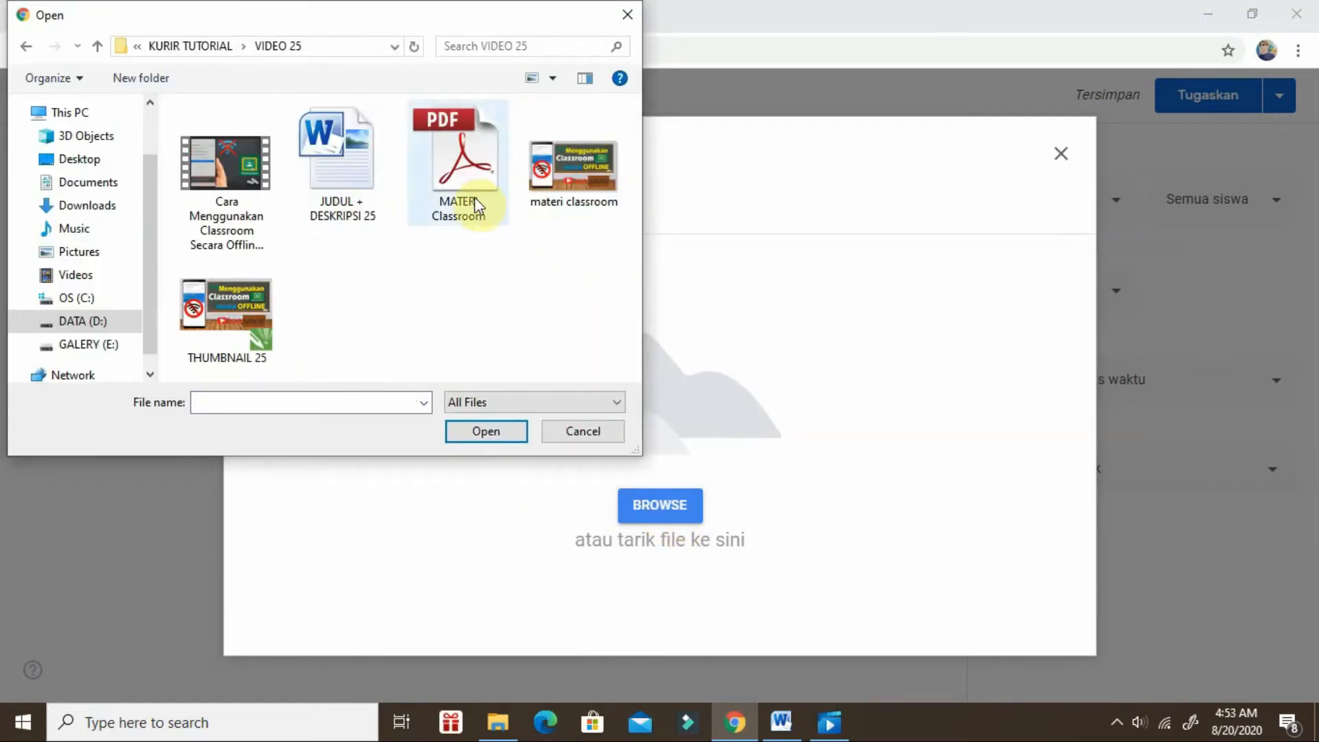
pyautogui.click(461, 219)
pyautogui.click(487, 433)
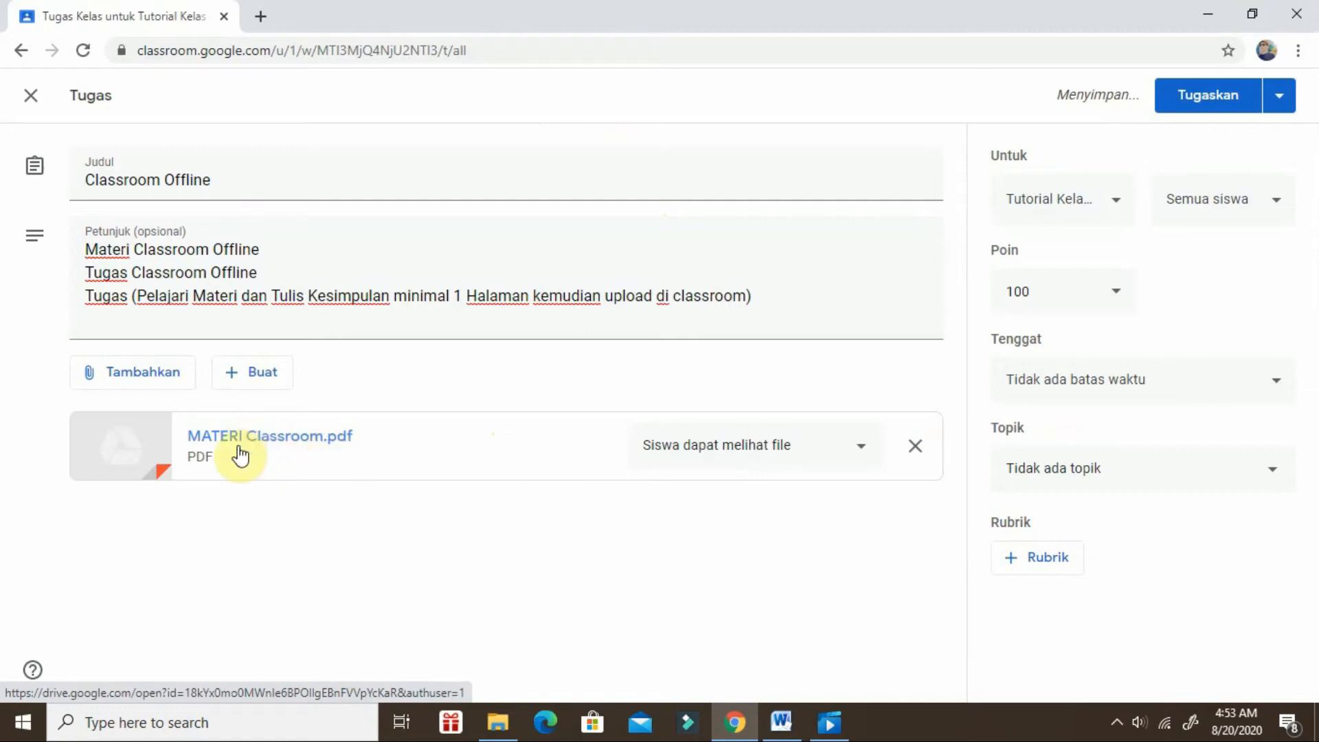
# Upload the image "materi classroom" from the VIDEO 25 folder as another attachment to the assignment.
pyautogui.click(146, 376)
pyautogui.click(137, 472)
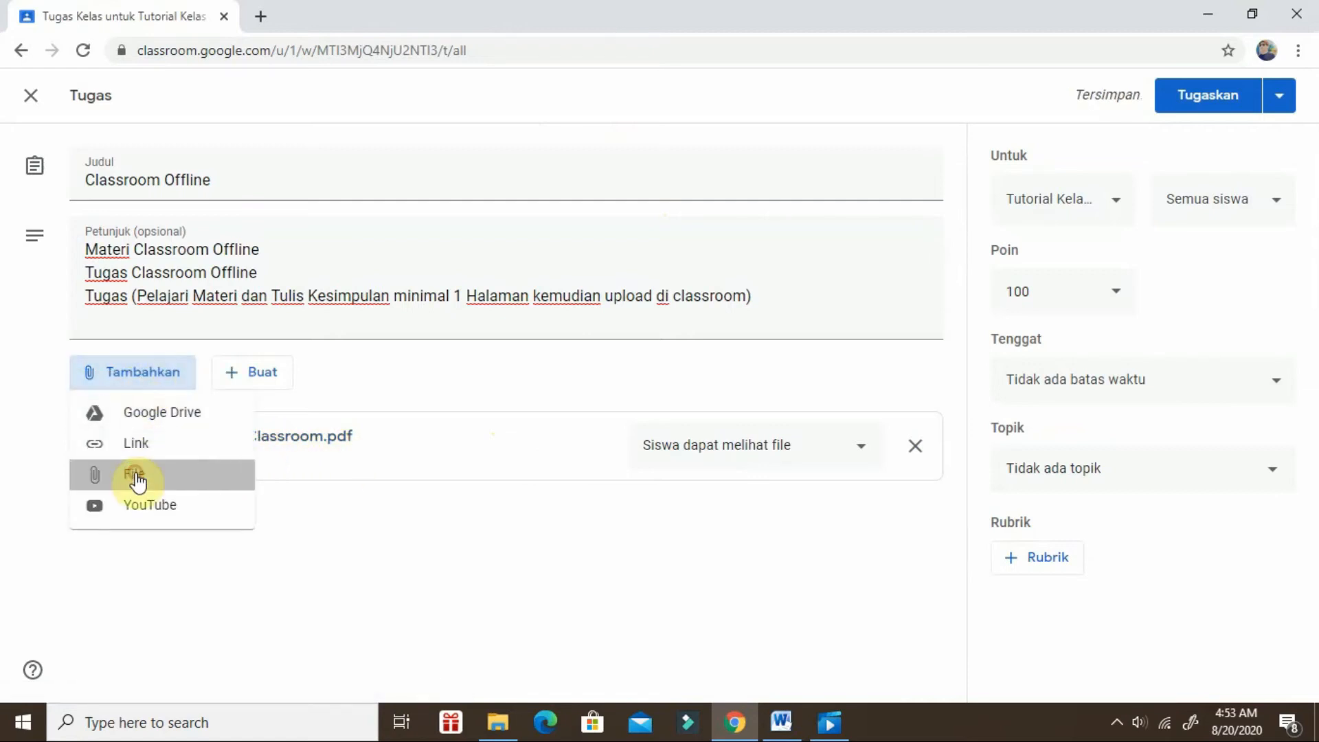
pyautogui.click(385, 213)
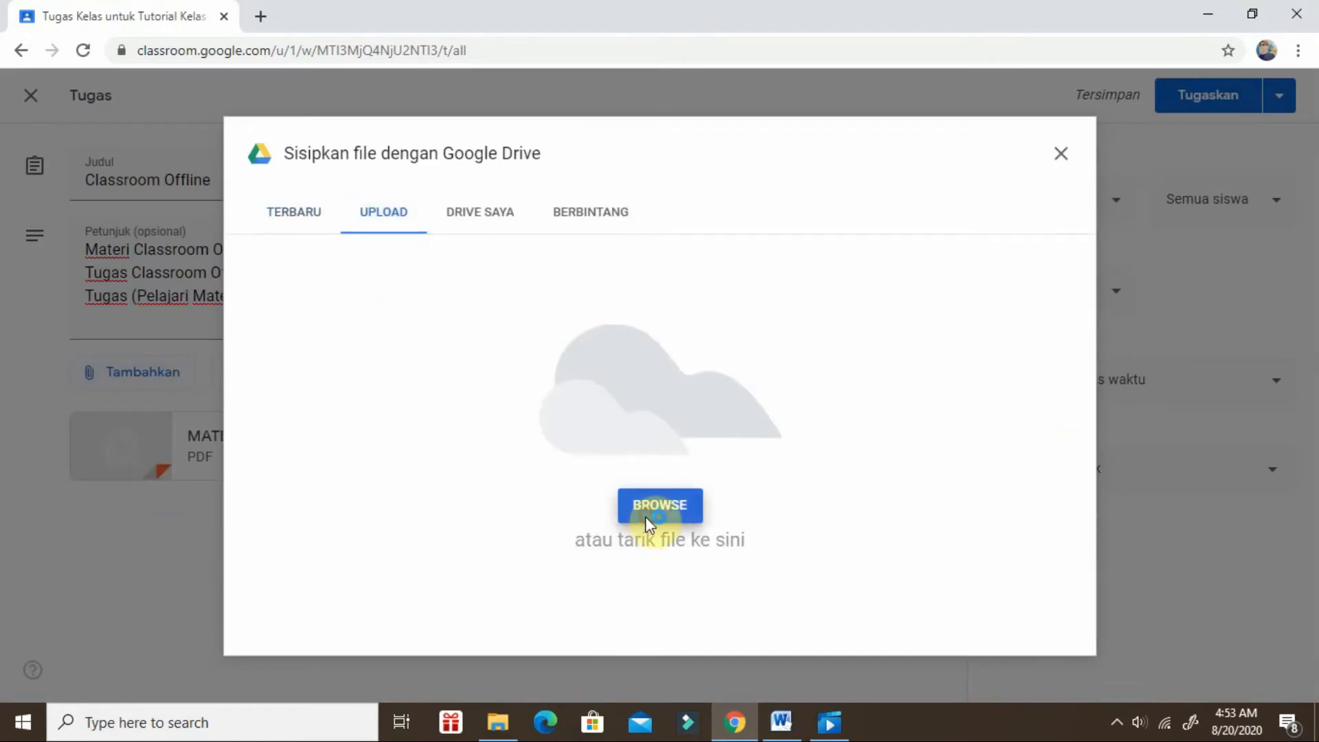
pyautogui.click(645, 512)
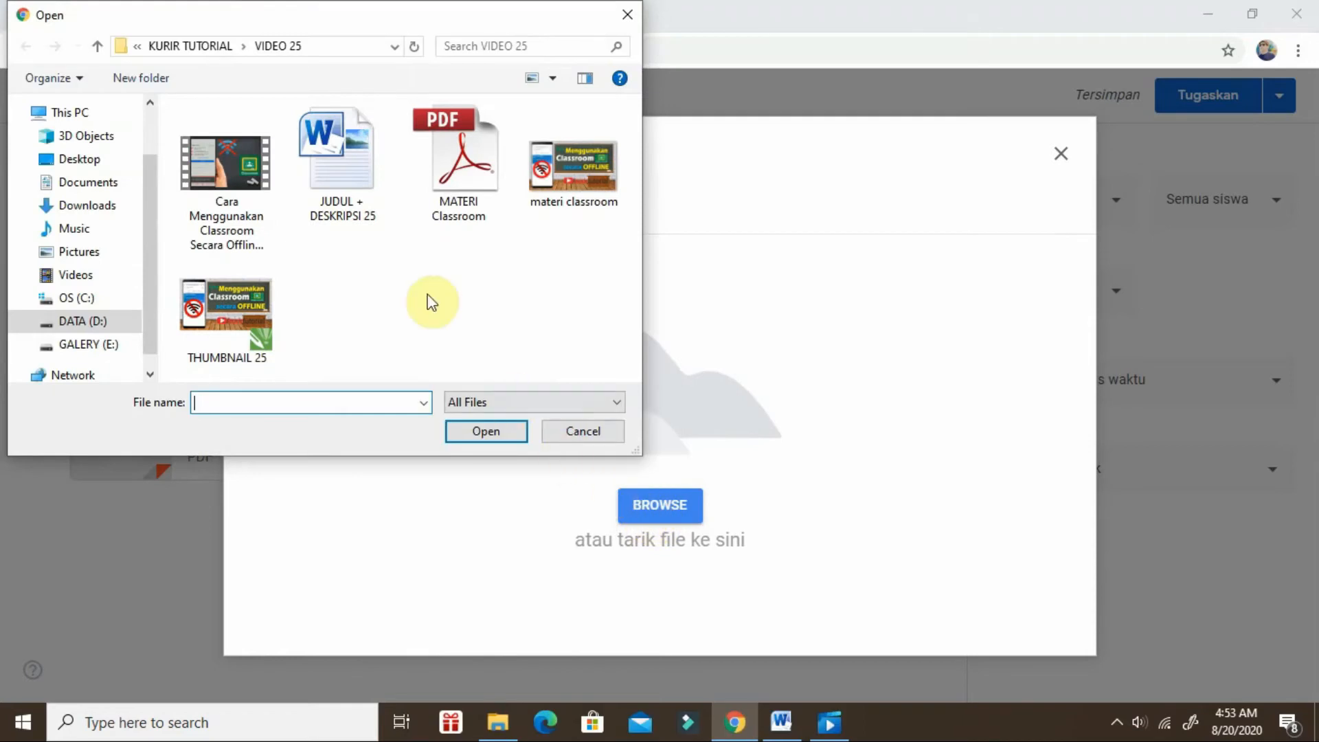
pyautogui.click(581, 163)
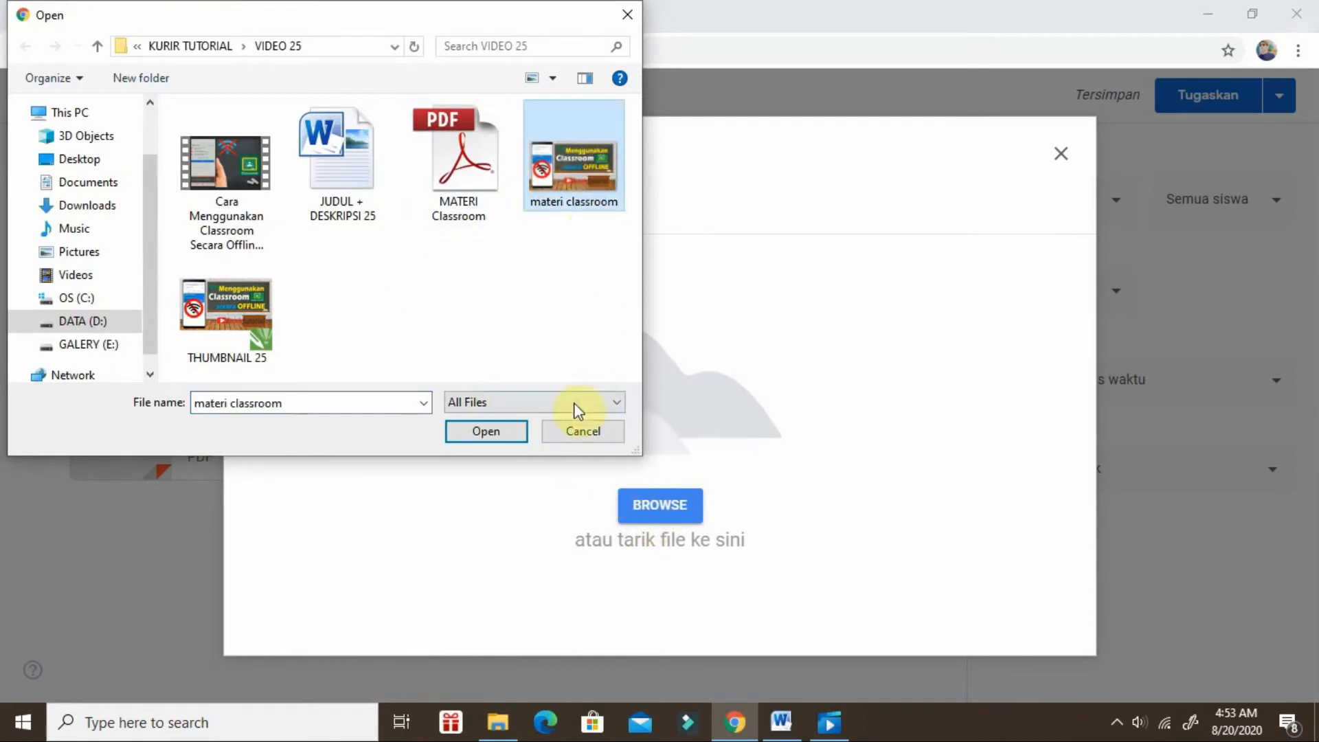
pyautogui.click(497, 431)
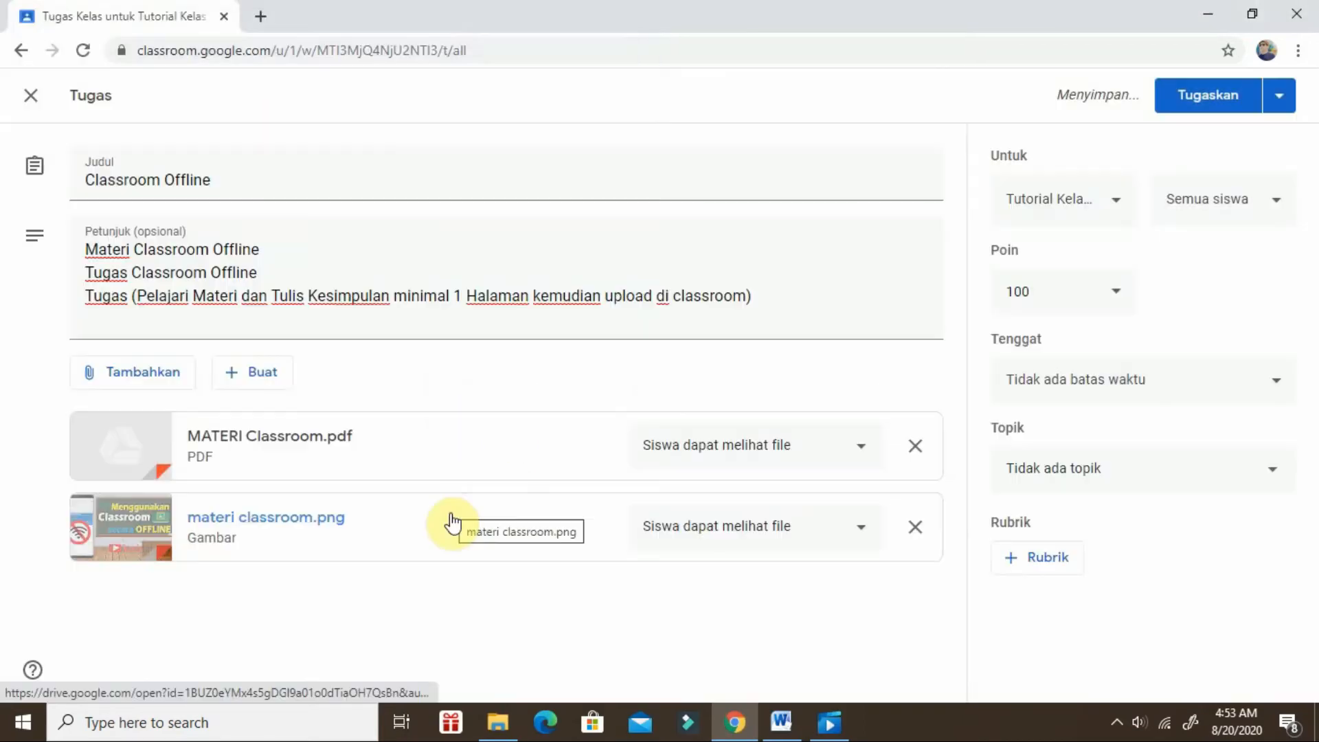